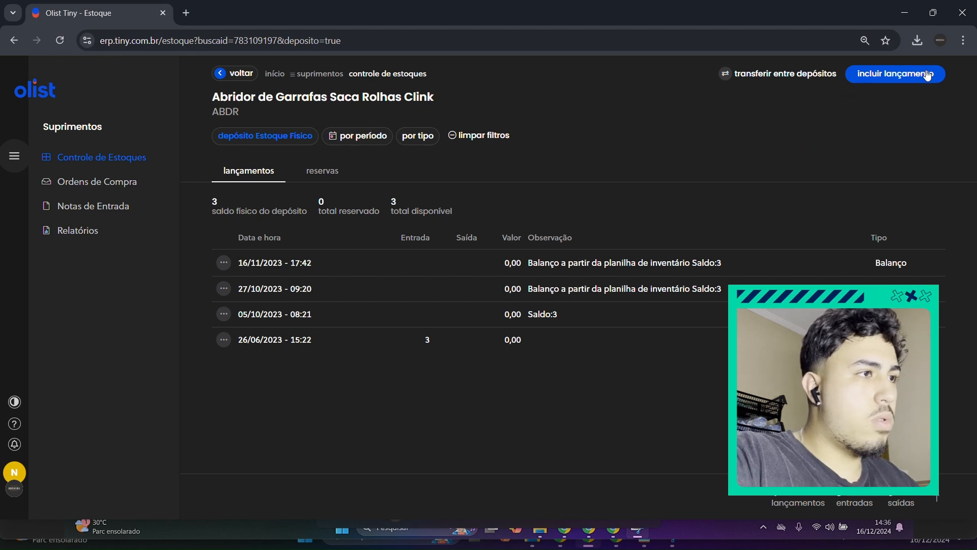
Step: Start a new stock posting for the bottle opener, keeping the type Entrada and the proposed date and time
click(910, 75)
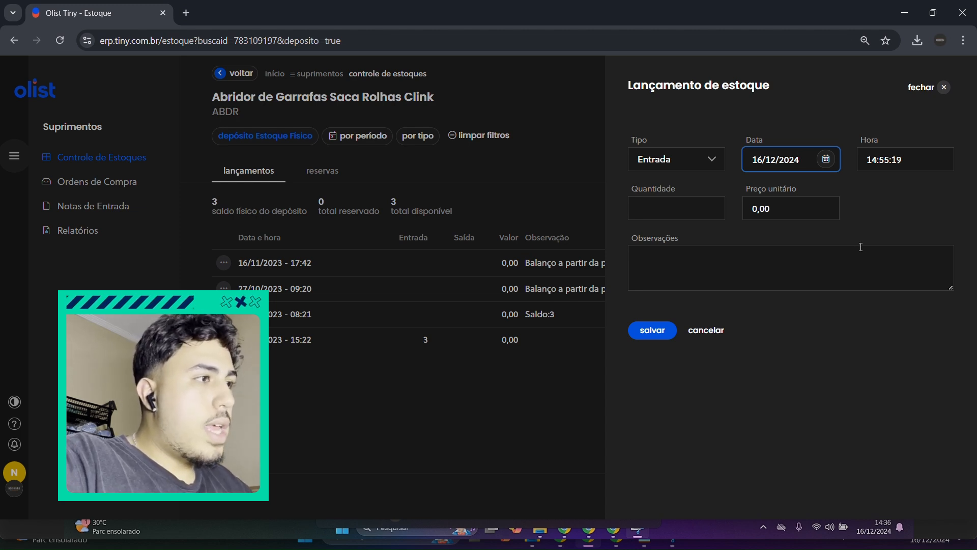
click(789, 119)
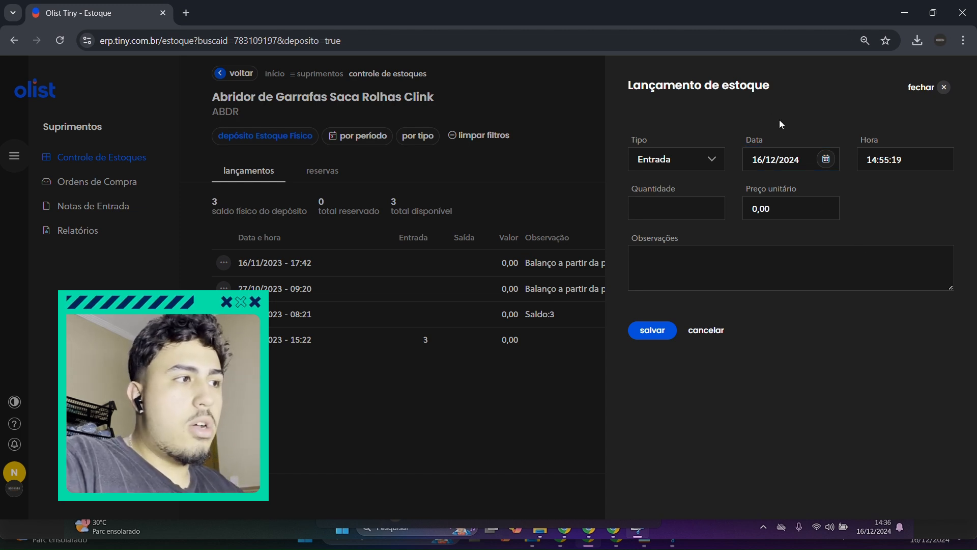
double_click(754, 140)
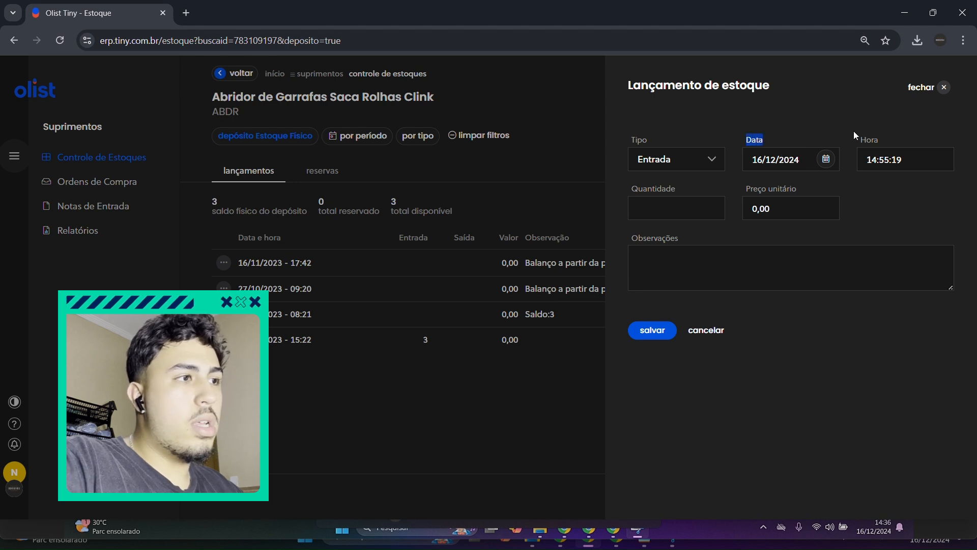
double_click(869, 140)
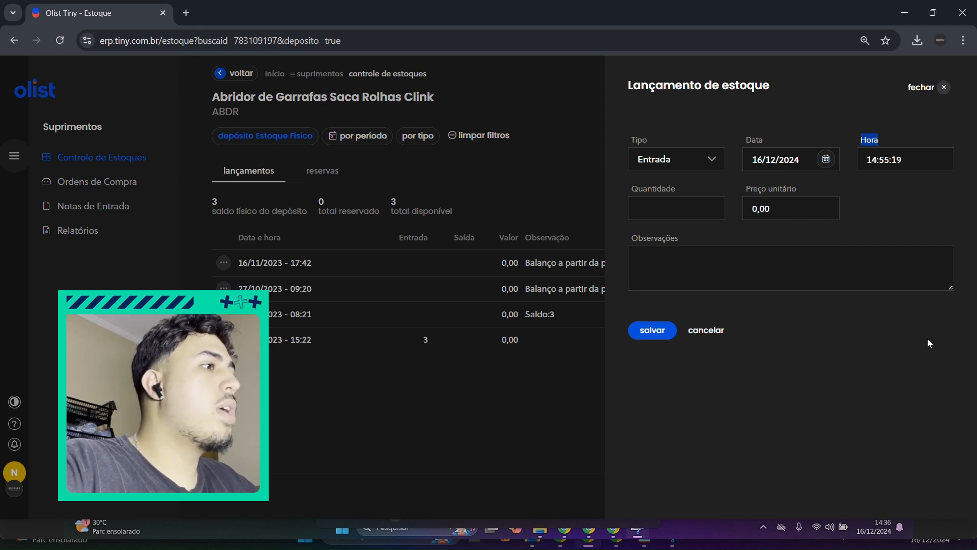
click(696, 152)
click(695, 153)
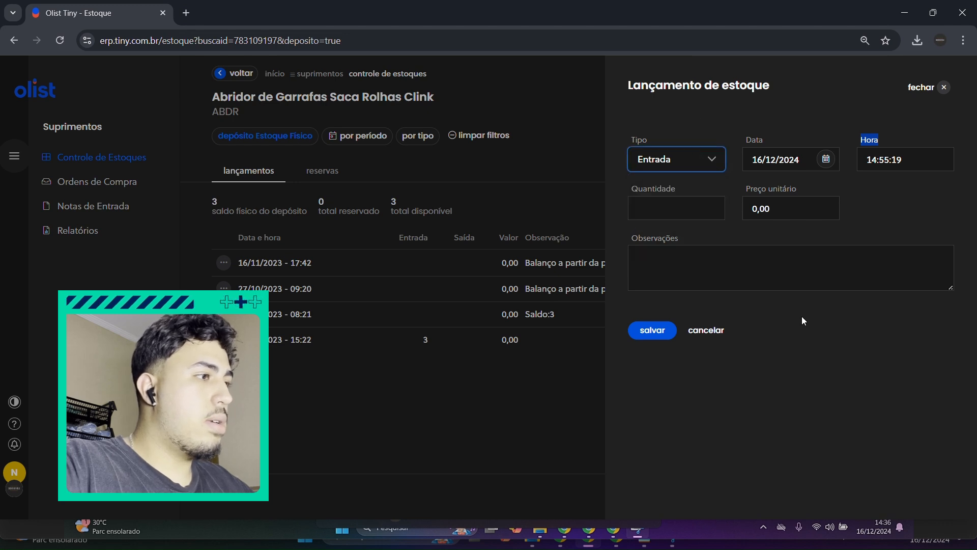
Step: Set the stock entry's quantity to 1 and its unit price to 5,00
click(688, 208)
text(1)
click(875, 334)
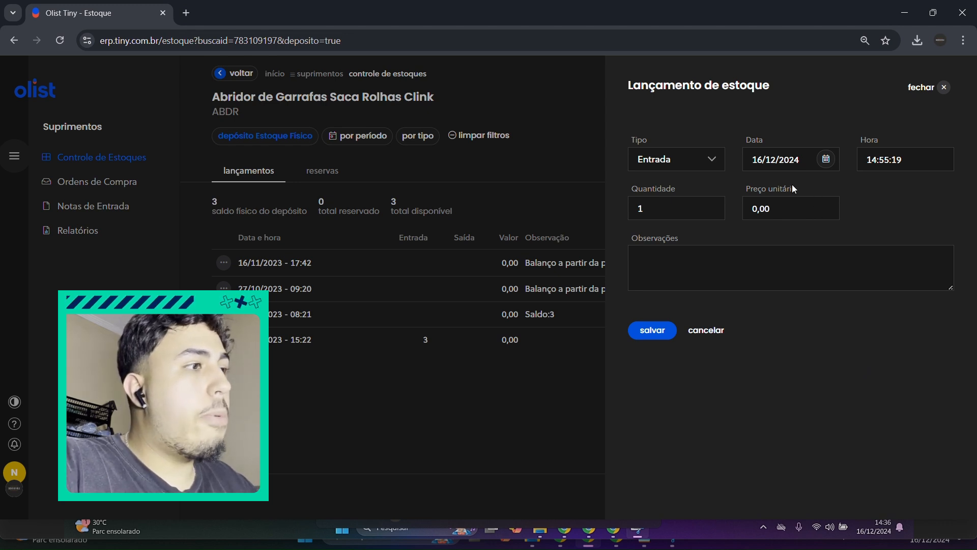
click(814, 209)
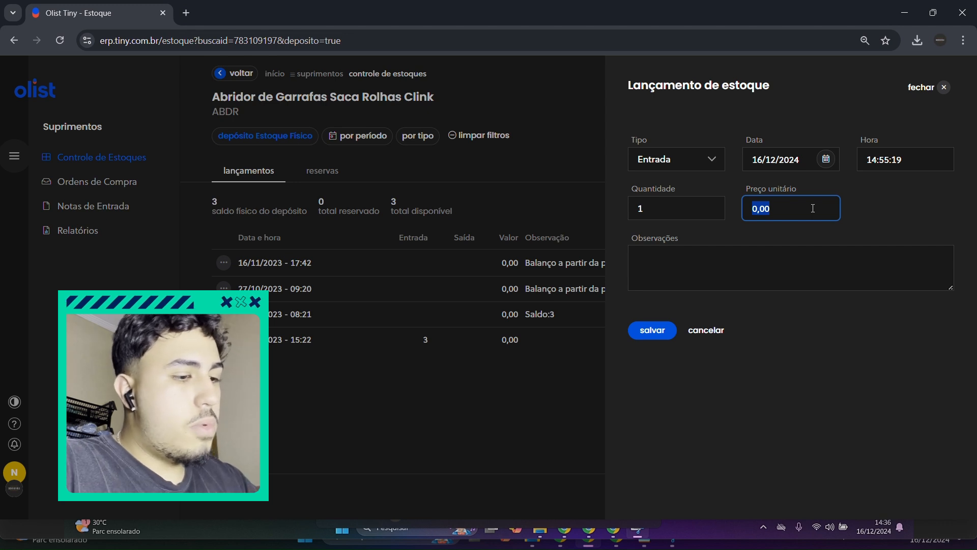
text(5,00)
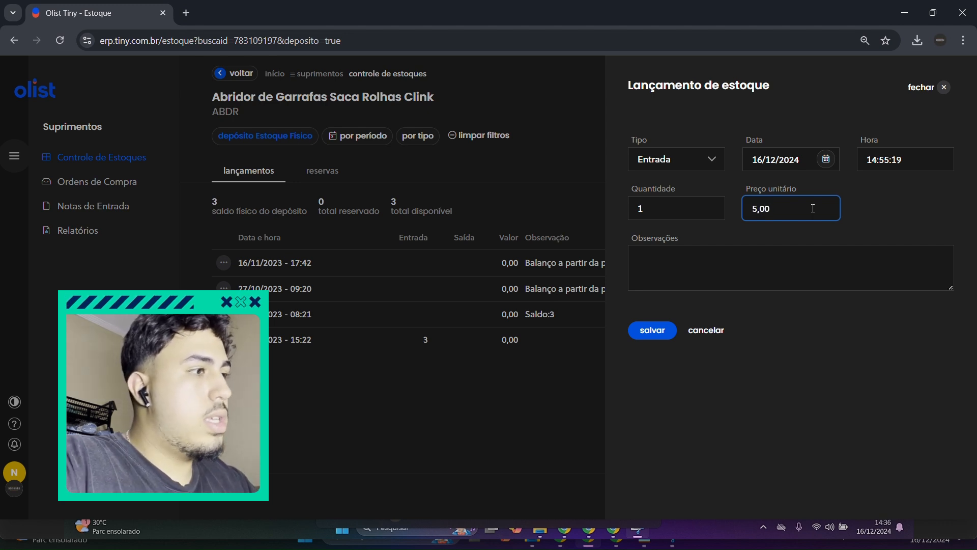
click(892, 312)
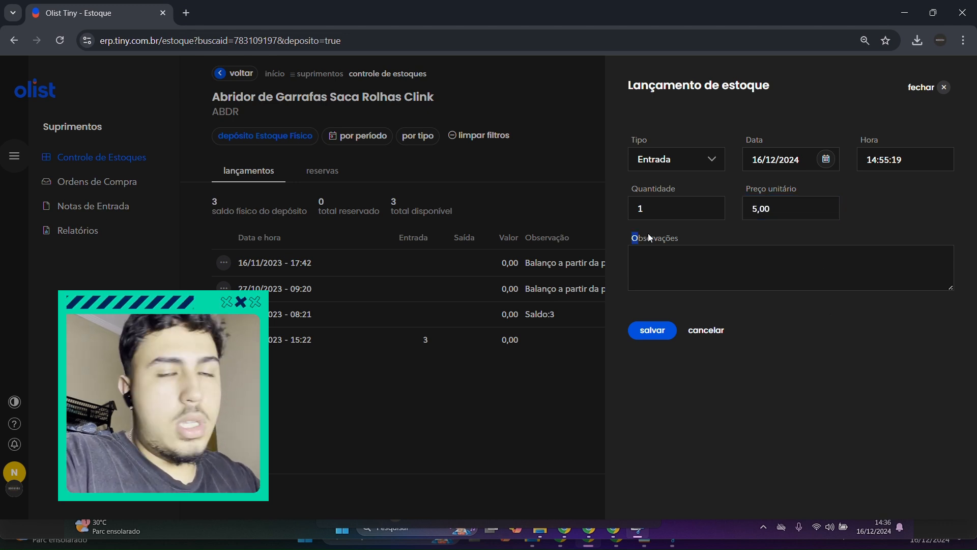
Step: Enter the observation "Entrada de produto pela nota fiscal" with the invoice number and the responsible person's name, and save the entry
drag(630, 233, 707, 235)
click(710, 234)
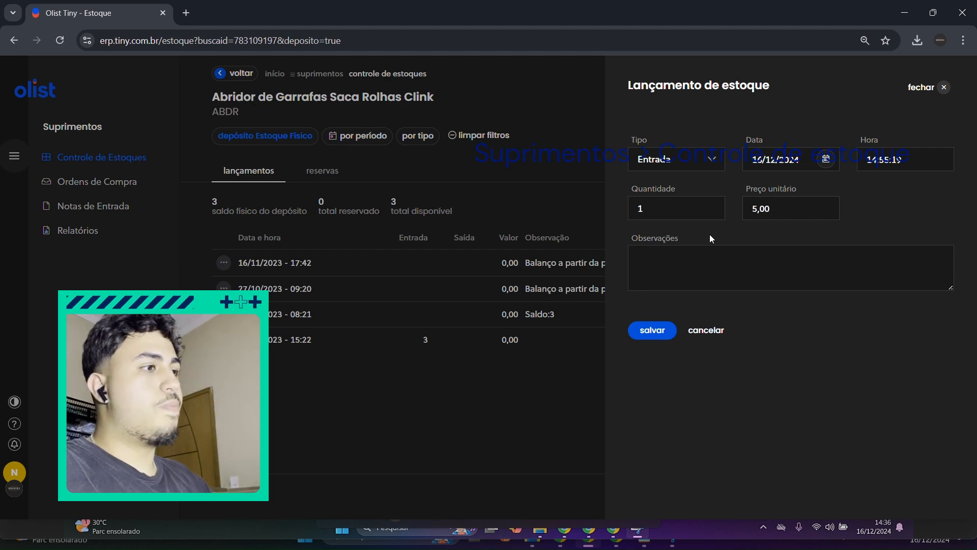
click(713, 257)
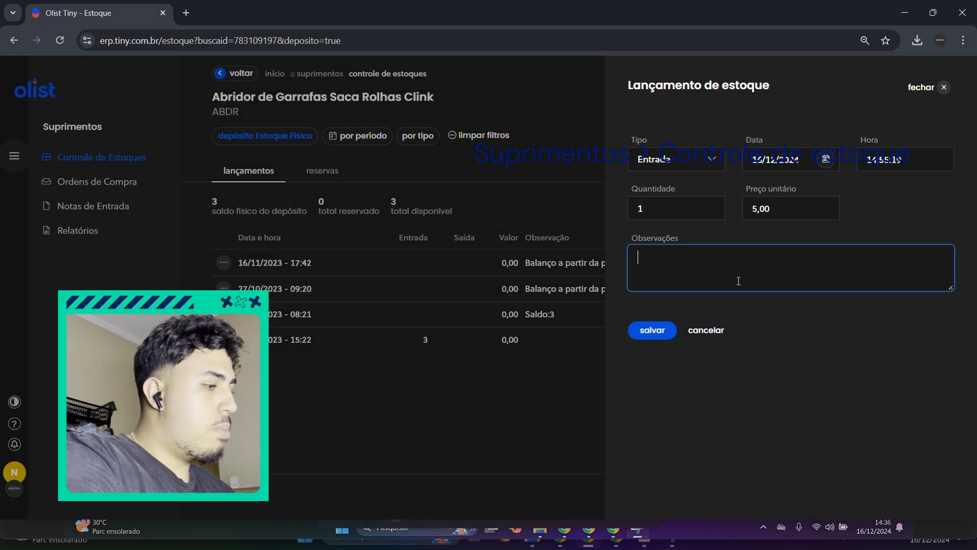
text(E)
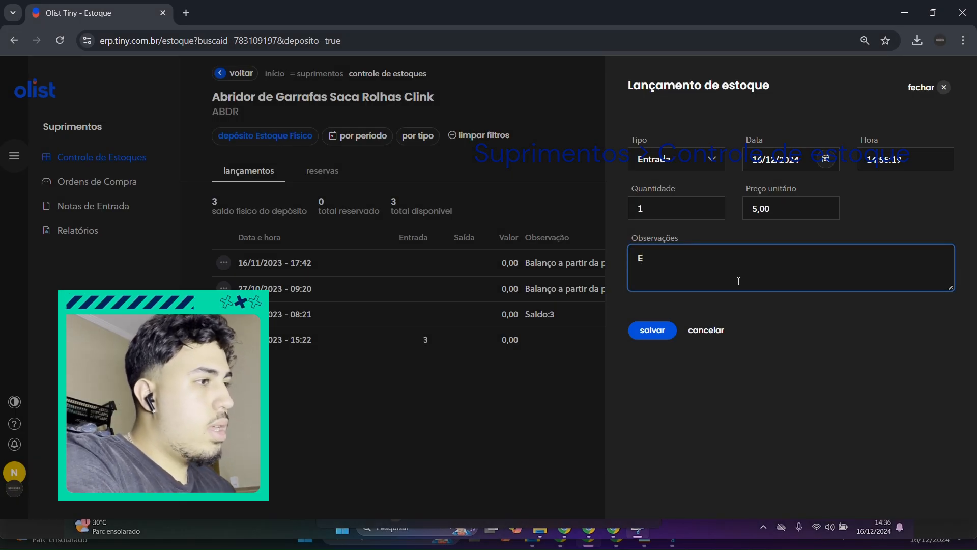
text(ntrada de )
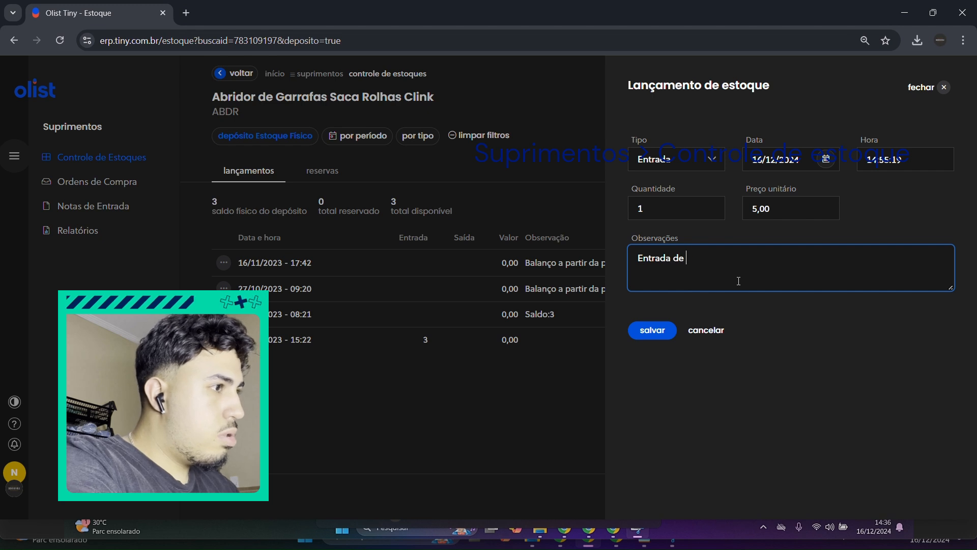
text(produto p)
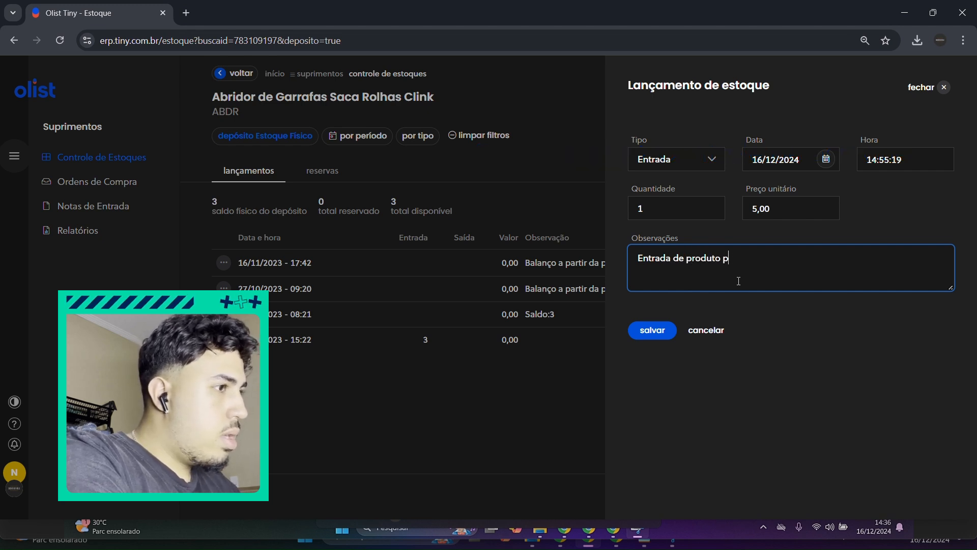
text(ela nota fi)
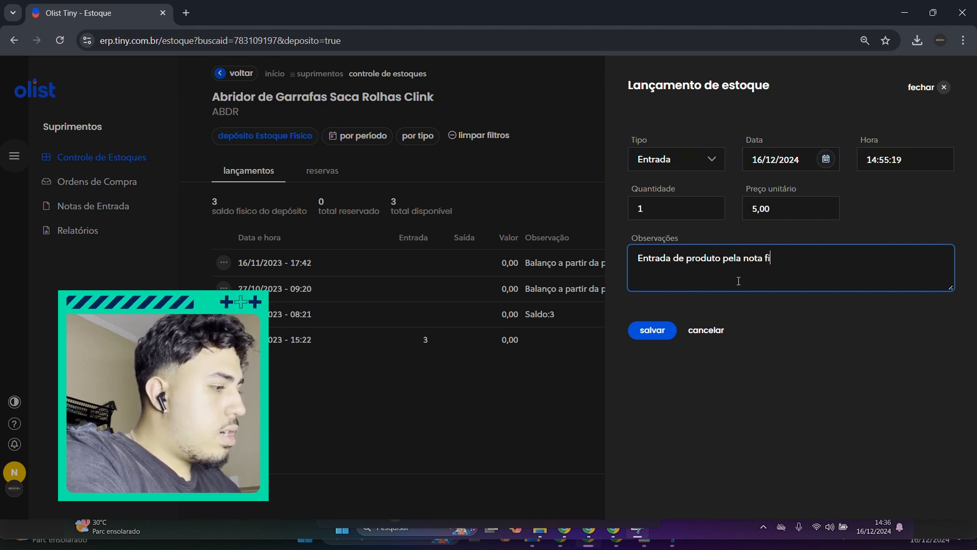
text(scal 12345)
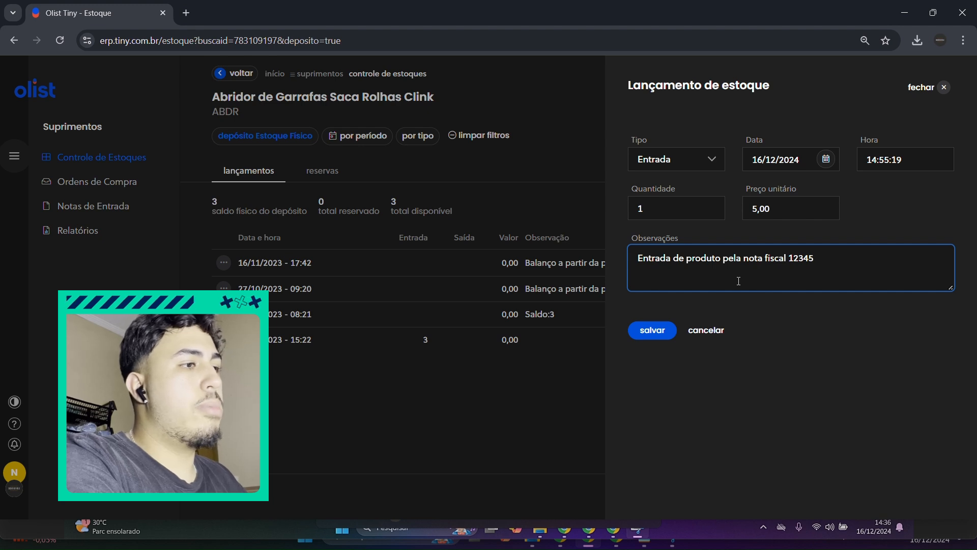
text( - )
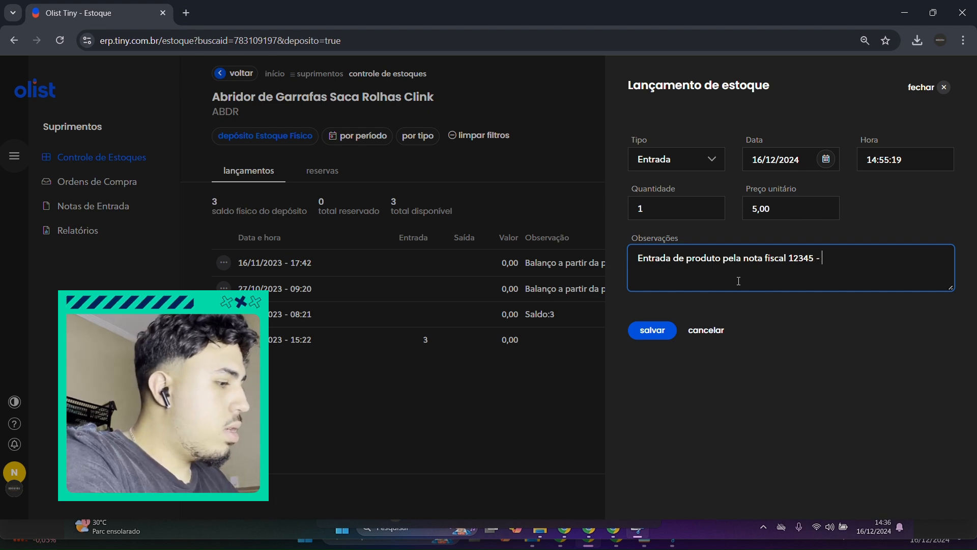
text(Nicolas)
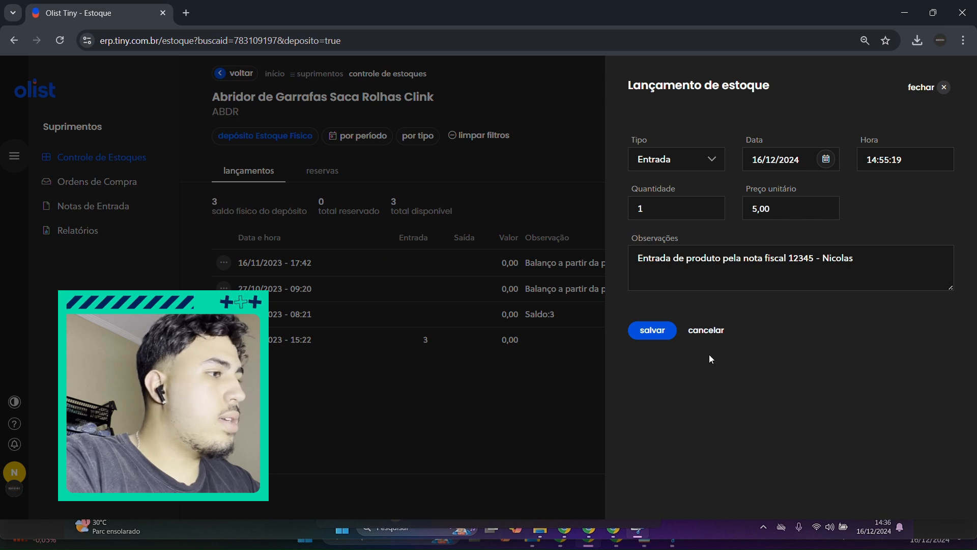
click(667, 337)
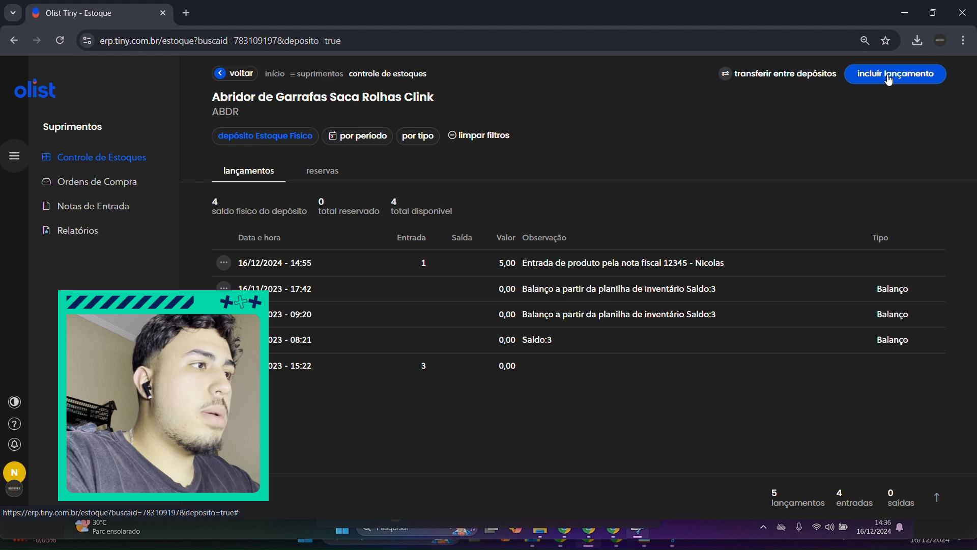
Step: Start another stock posting of type Saída with quantity 1 and unit price 30,00
click(889, 80)
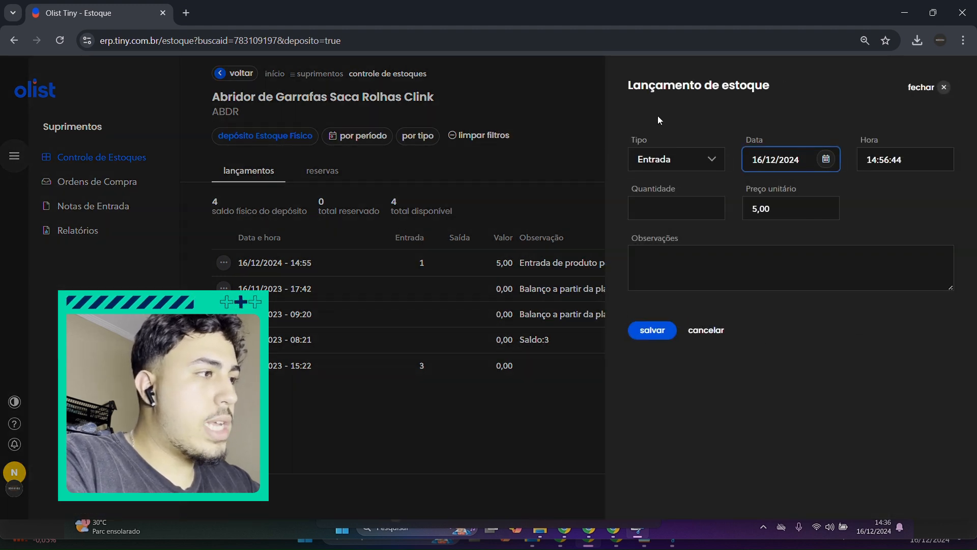
click(716, 159)
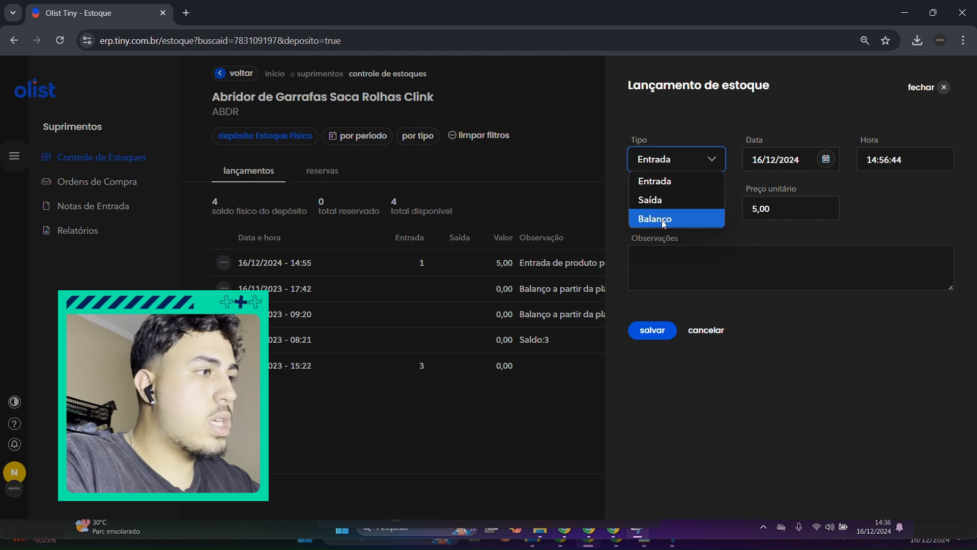
click(661, 200)
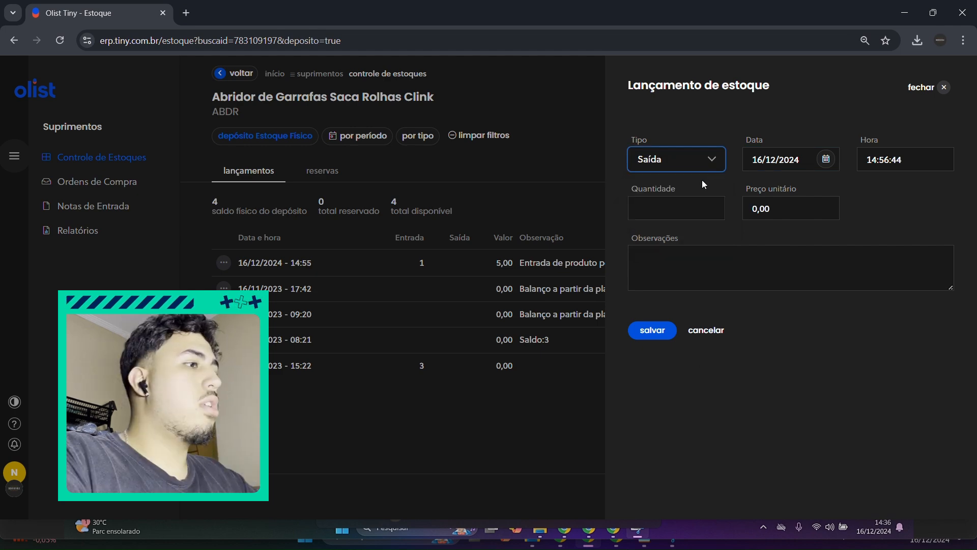
click(692, 202)
text(1)
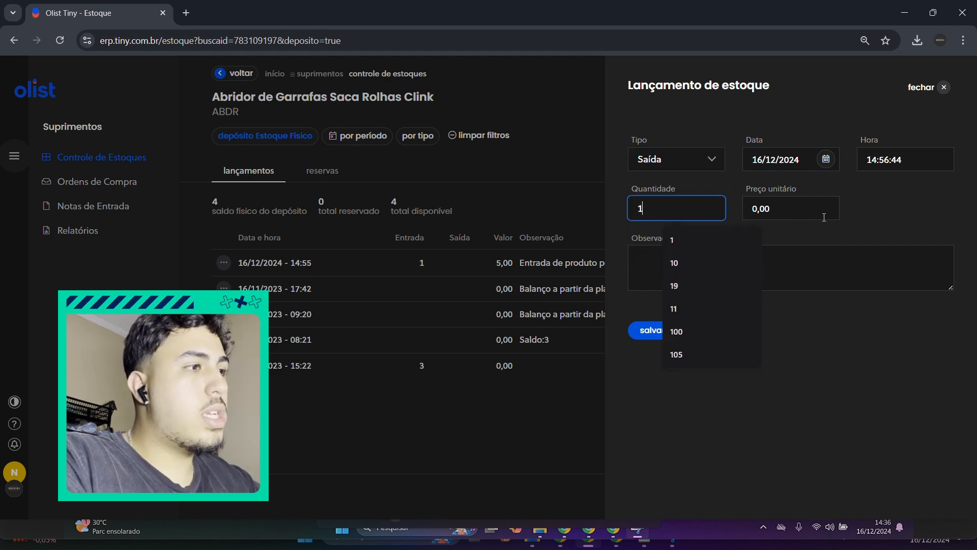
click(830, 206)
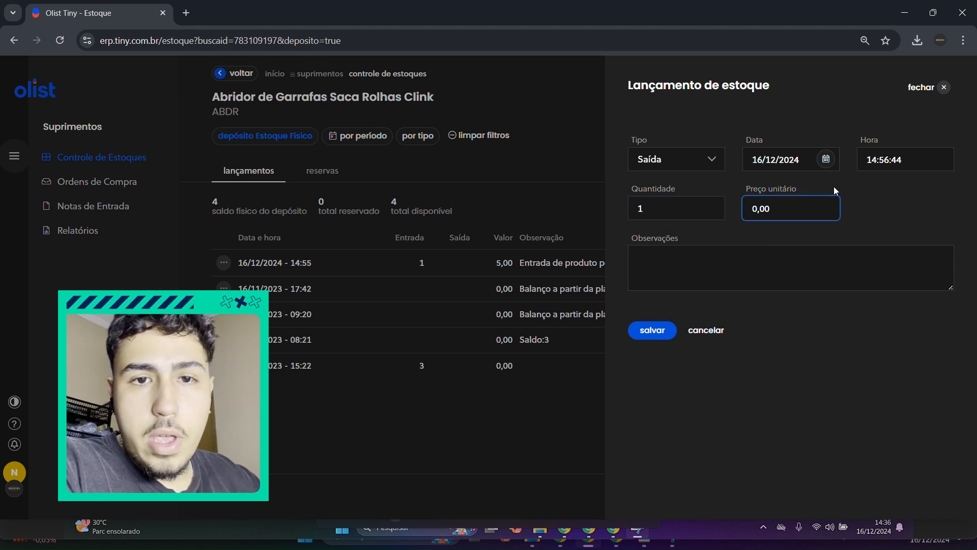
drag(788, 202, 730, 208)
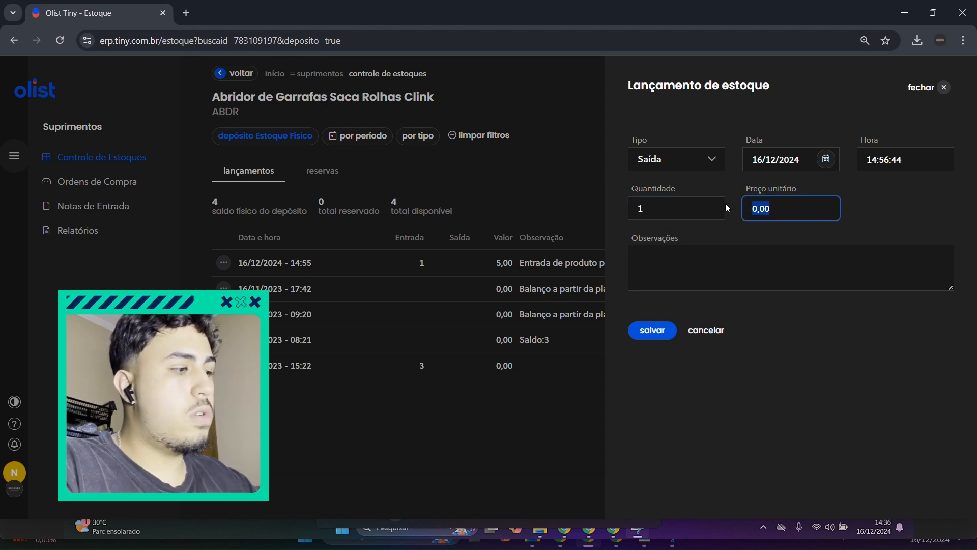
text(30,00)
Step: Enter the observation "Saída de uma unidade vendida no pedido" with the order number and the responsible person's name, and save the posting
click(814, 265)
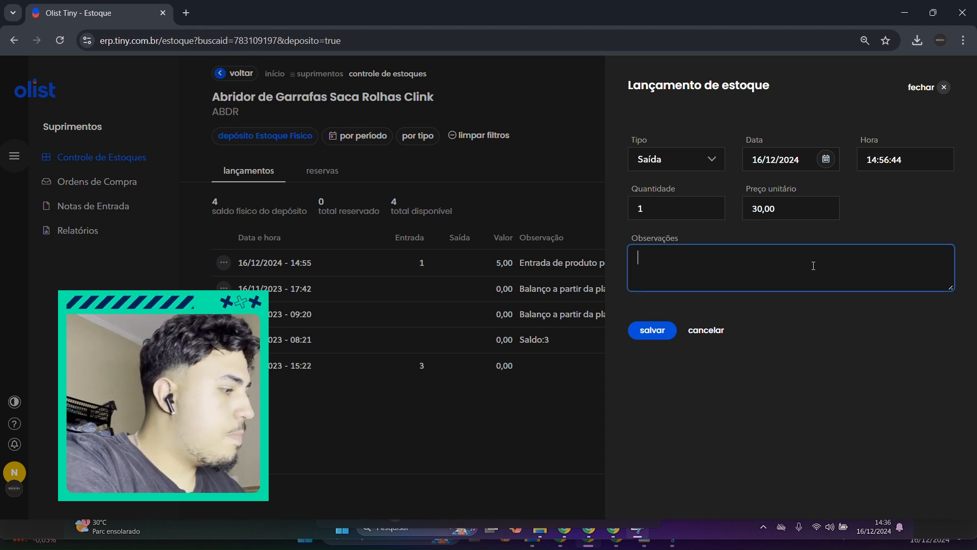
text(Saí)
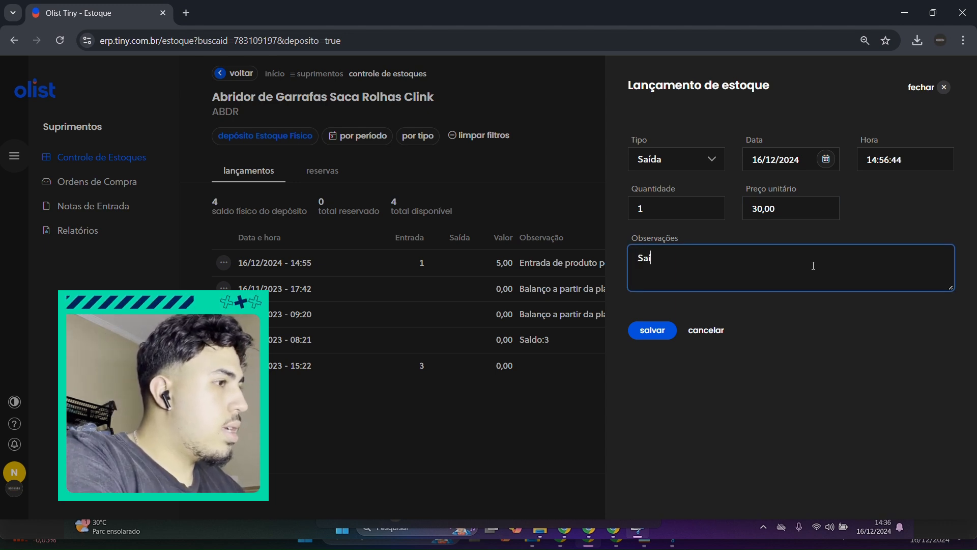
text(da de uma u)
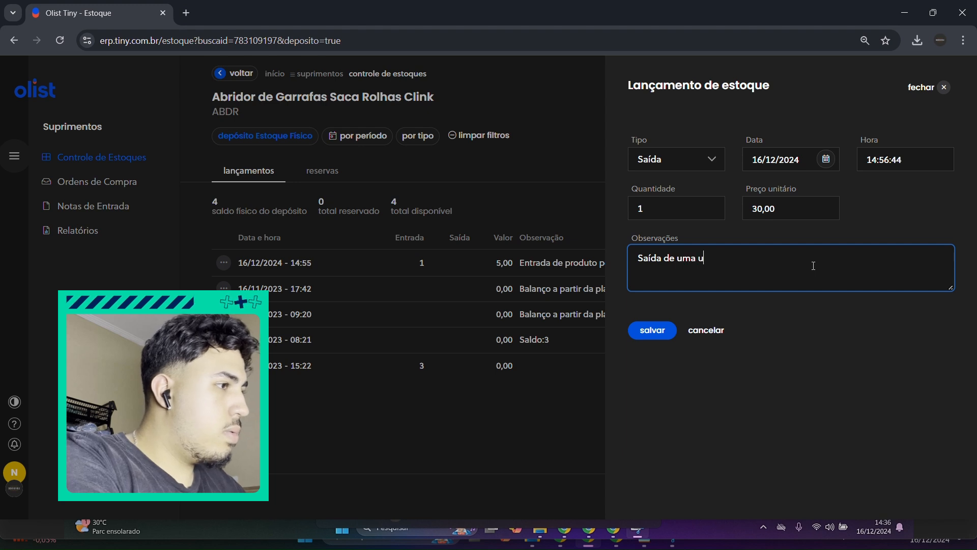
text(nidade vendida )
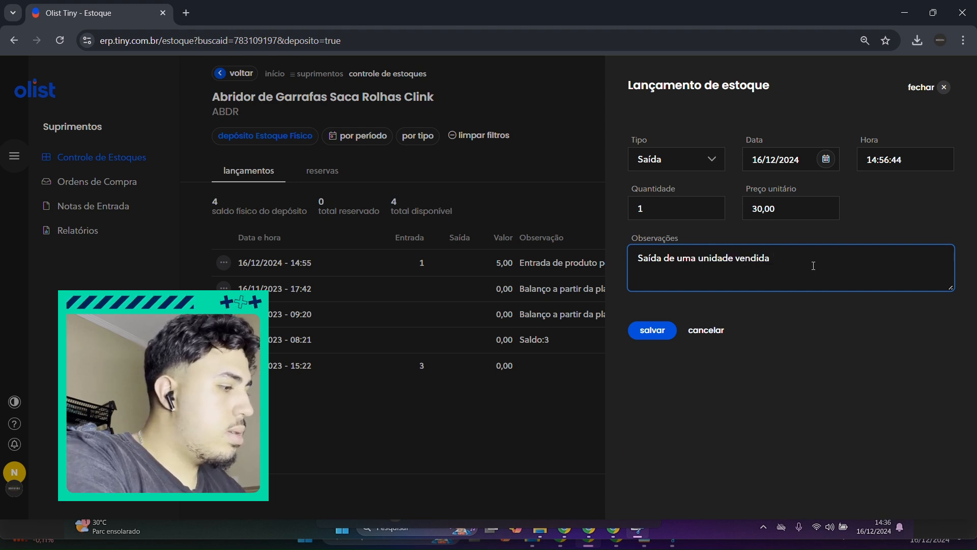
text(no pedido)
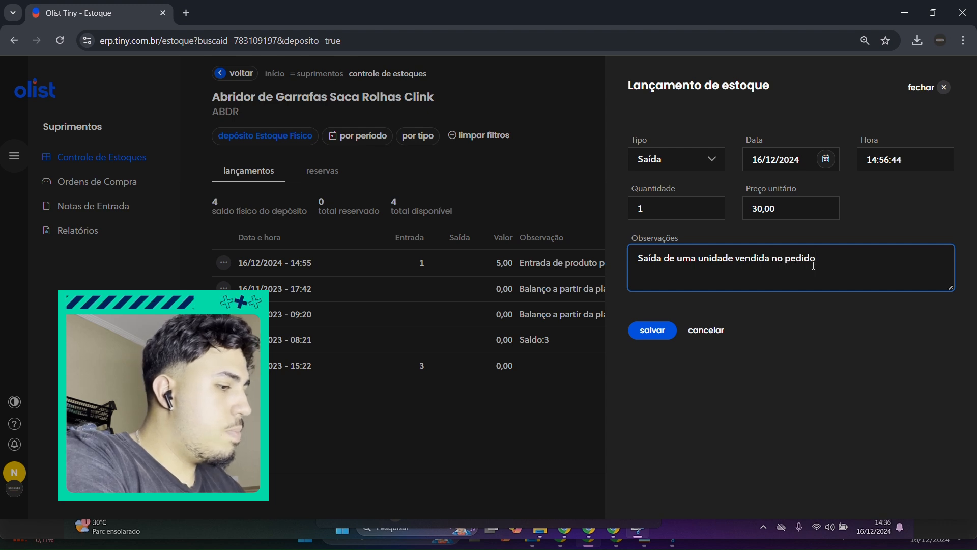
text( - 123)
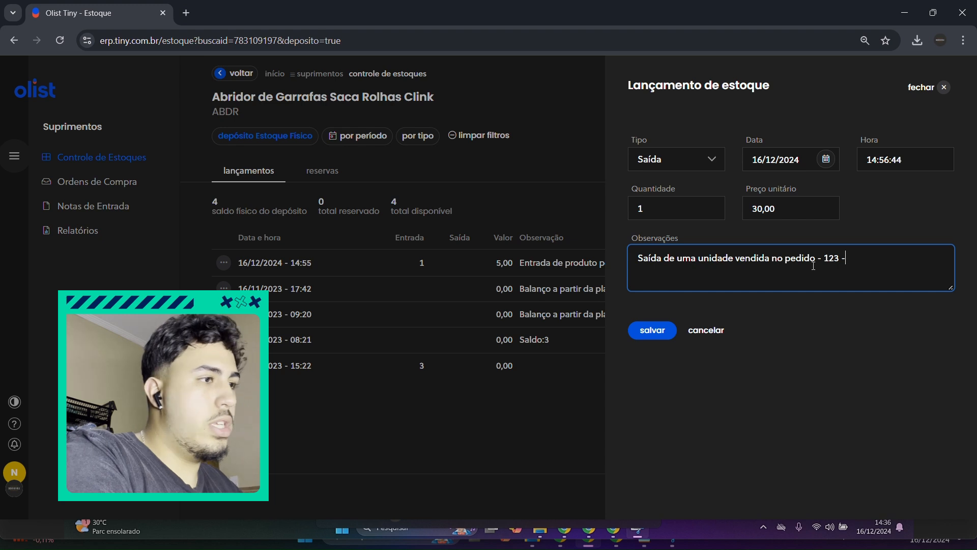
text( - Nicolas)
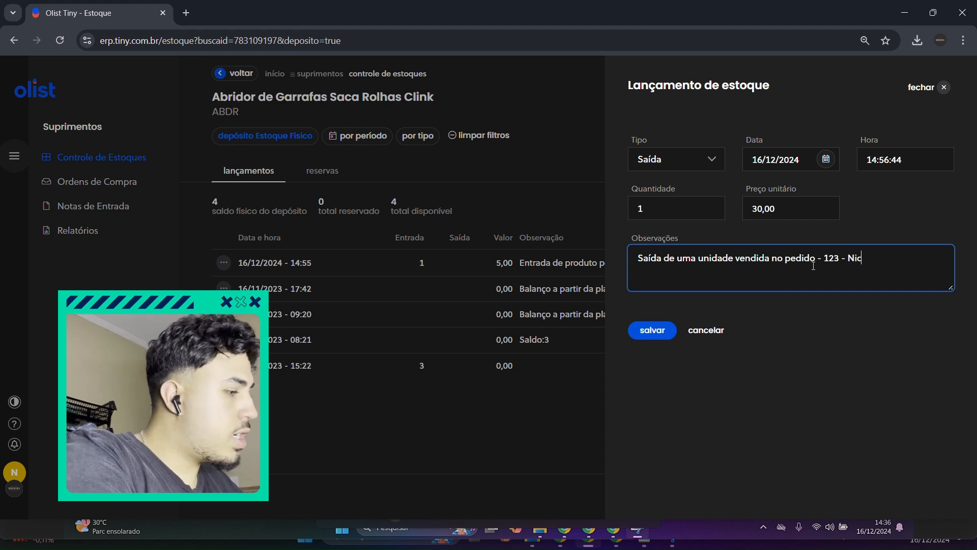
click(795, 359)
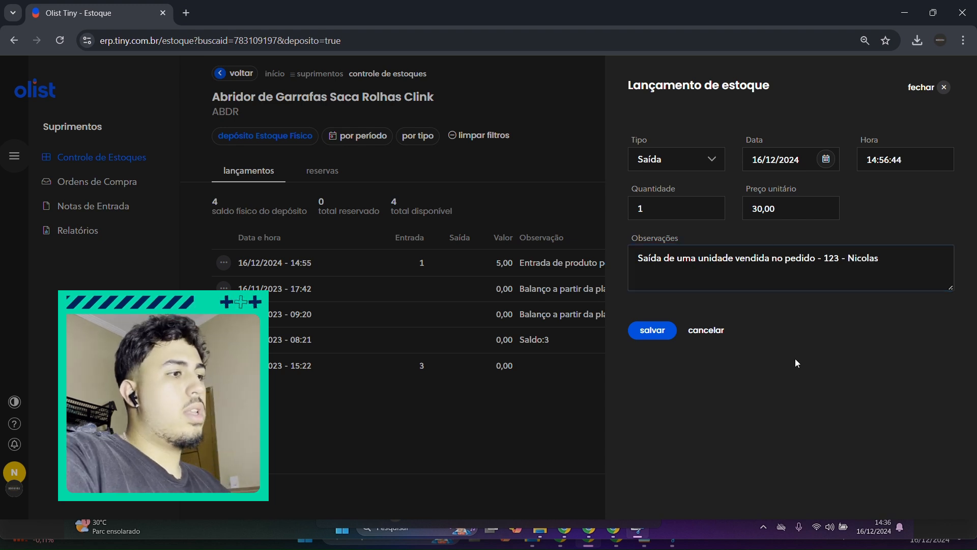
click(646, 336)
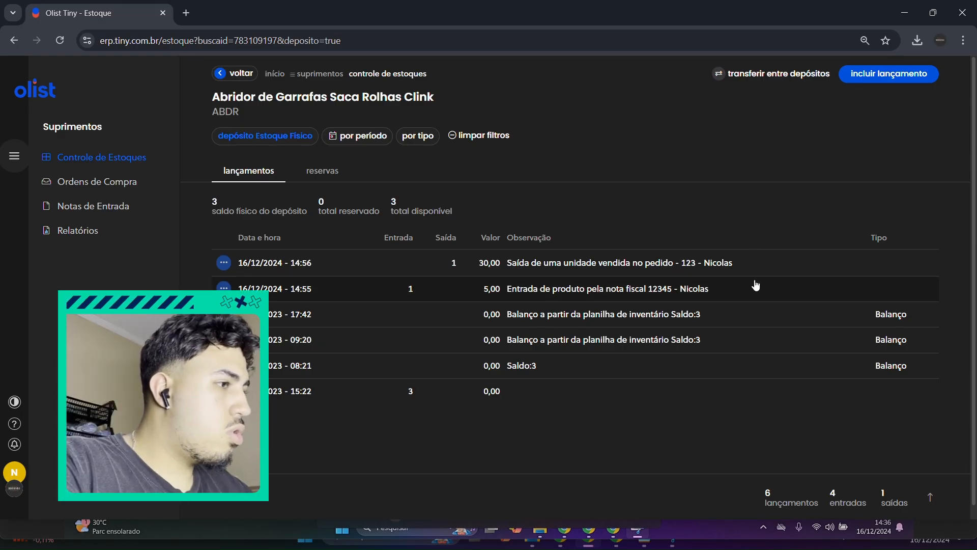
Step: Start another stock posting for the bottle opener with type Balanço and quantity 30
click(912, 82)
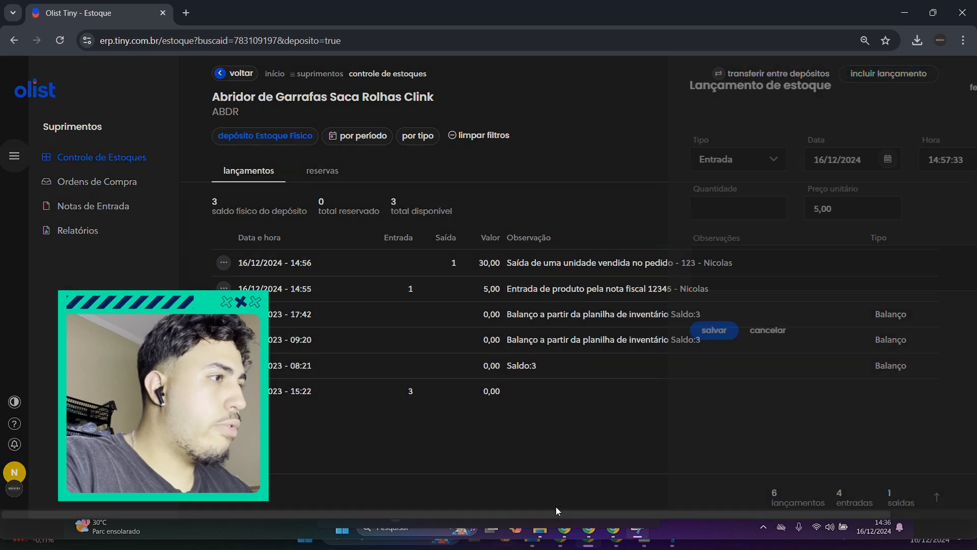
click(682, 163)
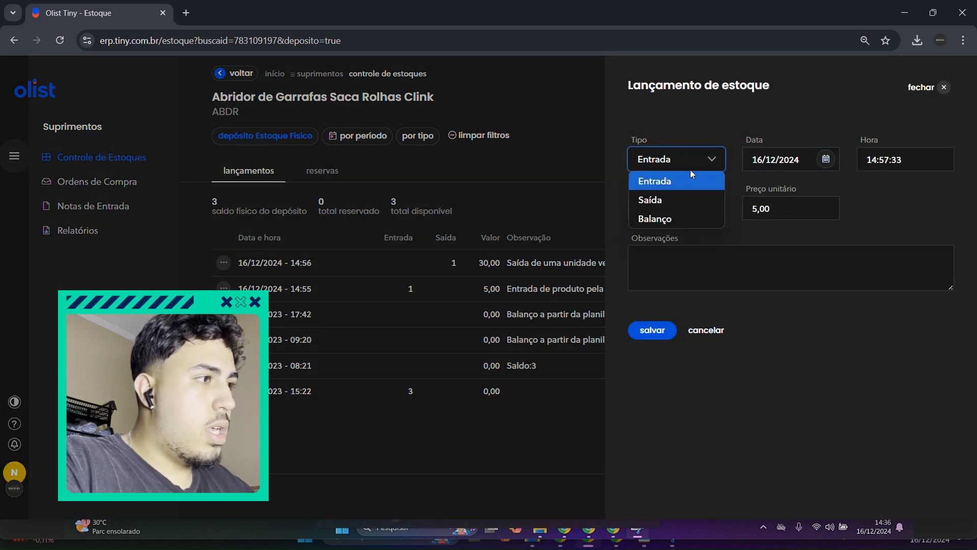
click(685, 216)
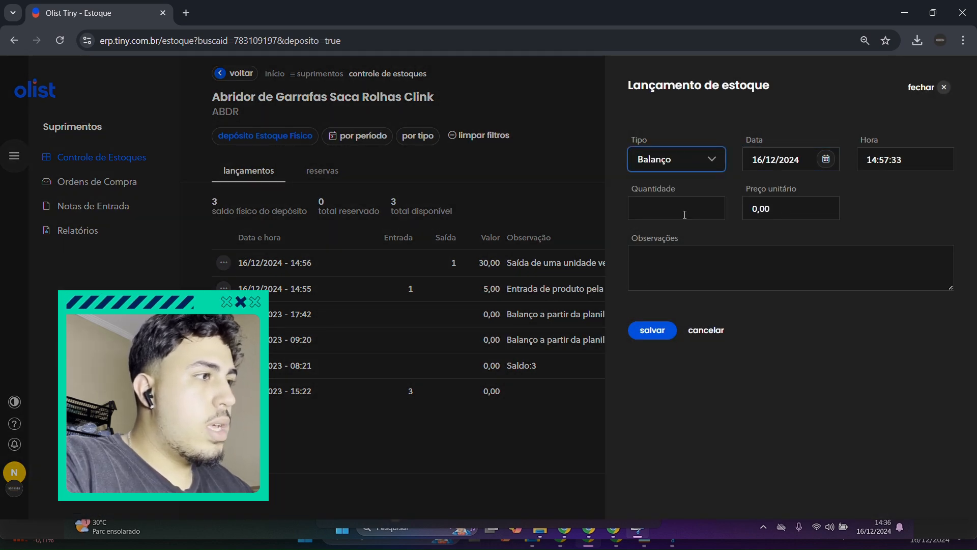
click(647, 198)
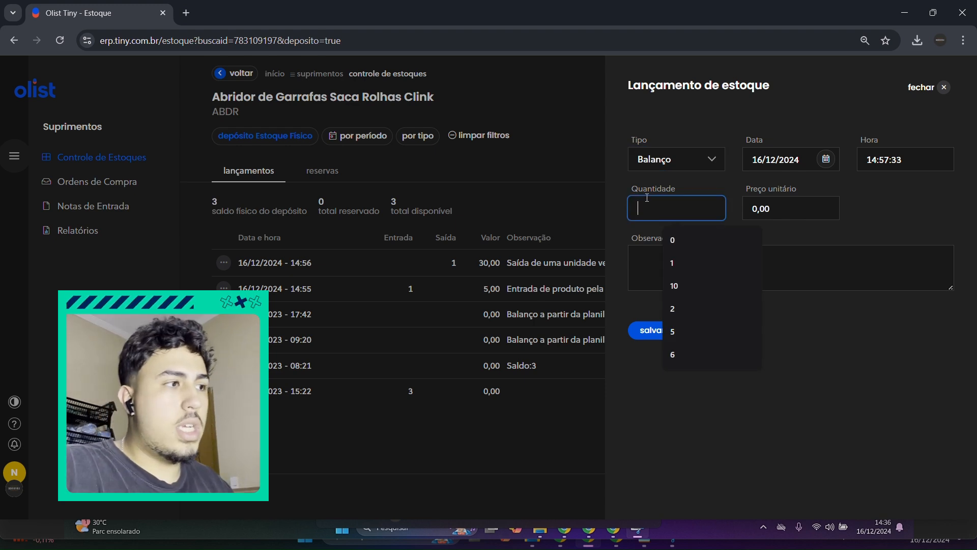
text(30)
click(805, 225)
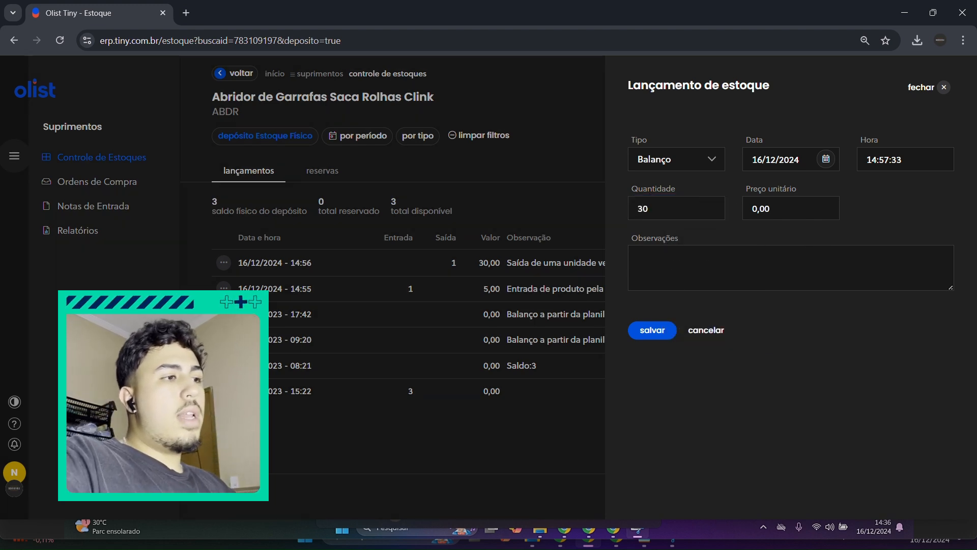
drag(776, 210, 750, 206)
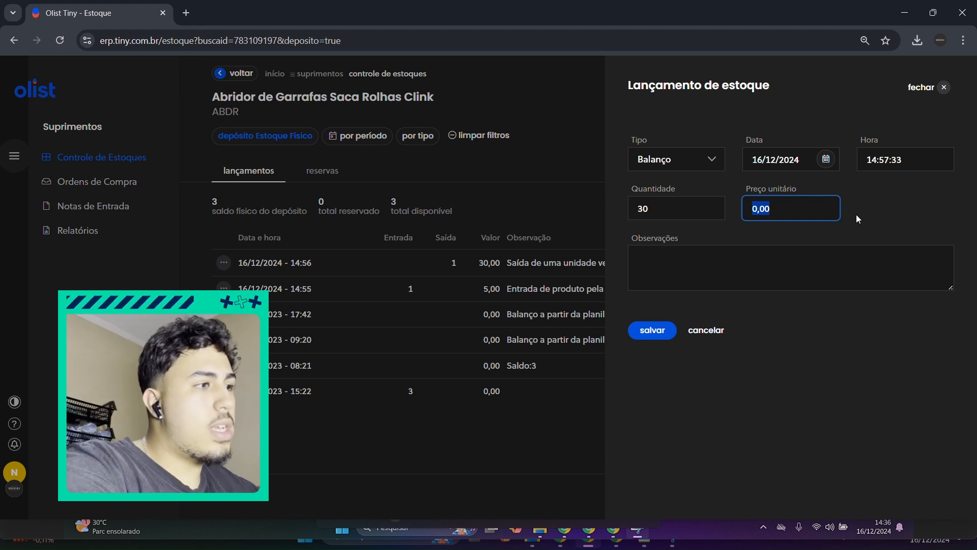
Step: Enter the observation "Entrada de quantidade recuperada de avarias" with the responsible person's name, and save the Balanço posting
click(782, 265)
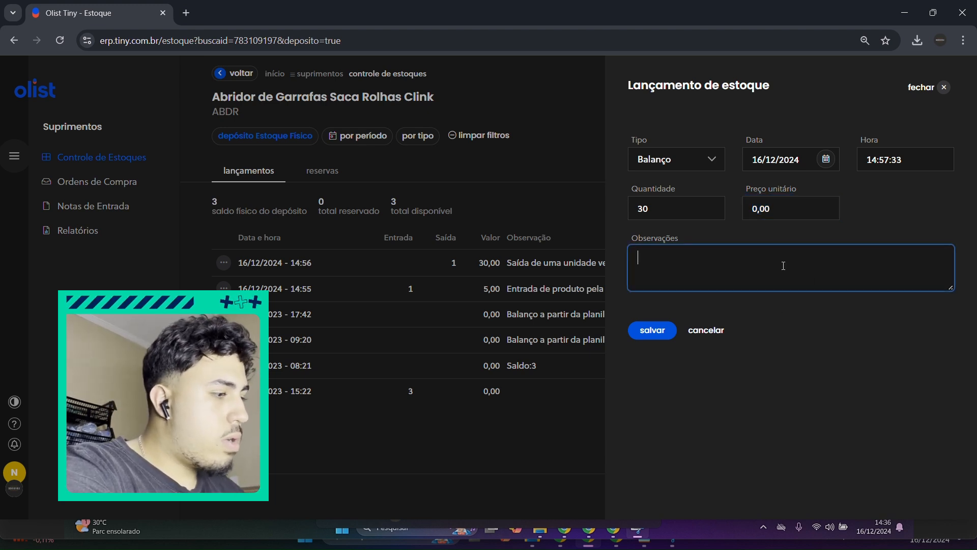
text(Entrada )
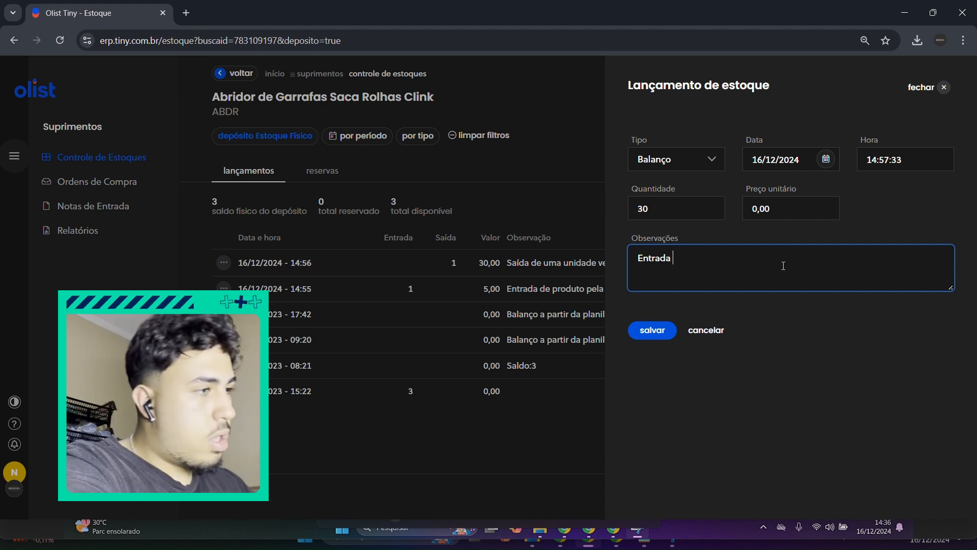
text(de quantidadenrecuperad)
key(BackSpace)
key(BackSpace)
key(BackSpace)
key(BackSpace)
key(BackSpace)
key(BackSpace)
key(BackSpace)
key(BackSpace)
key(BackSpace)
key(BackSpace)
text(reu)
key(BackSpace)
text(cupera)
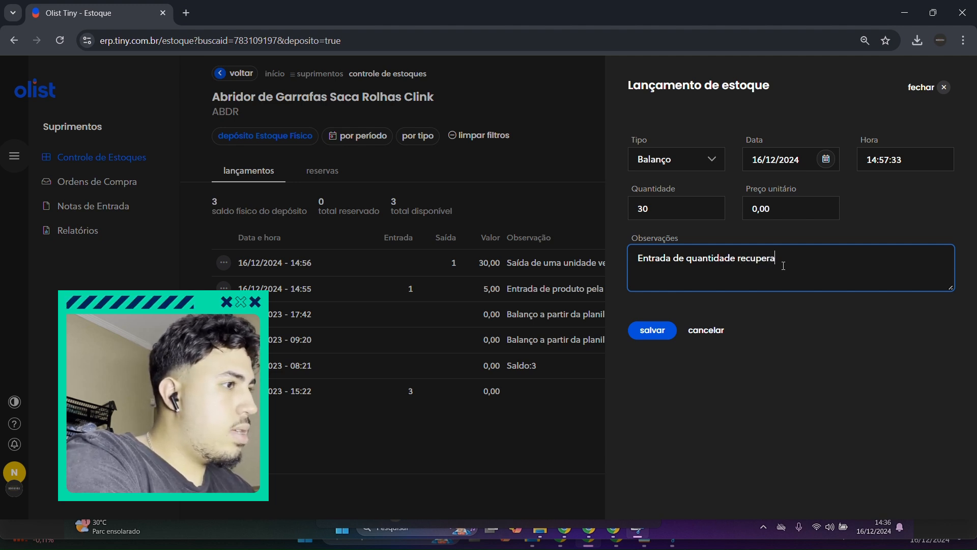
text(da de avarias - Nicolas)
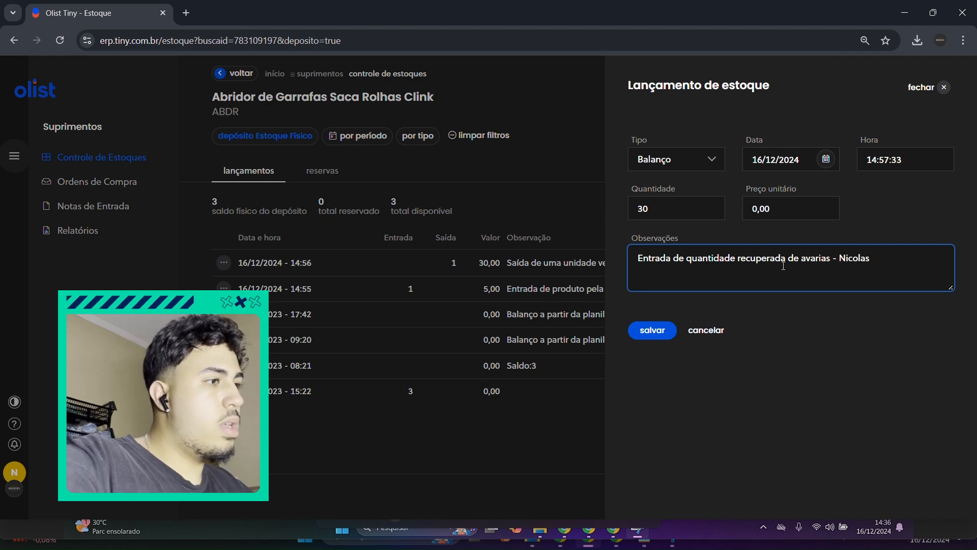
click(645, 339)
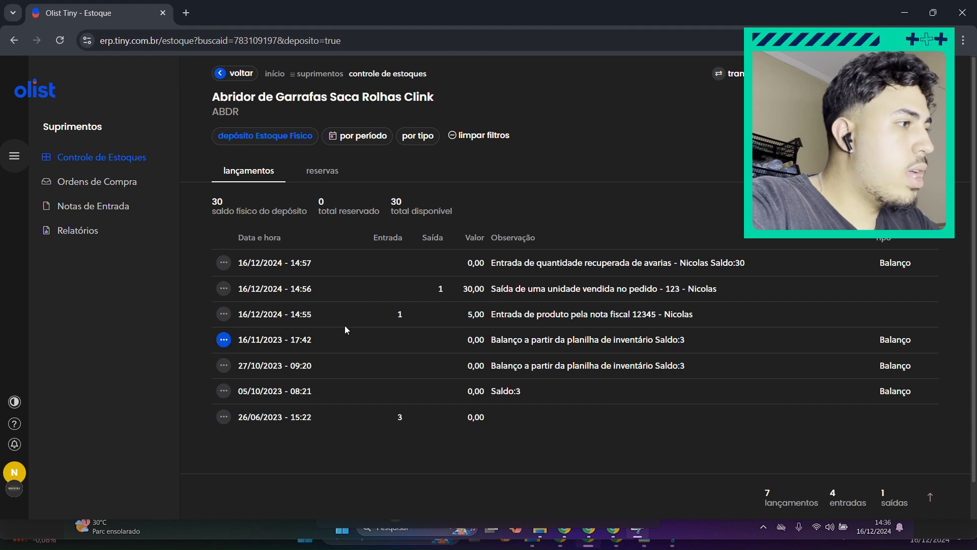
Step: Remove the Entrada posting of 16/12/2024 14:55 and the Saída posting of 16/12/2024 14:56
click(226, 318)
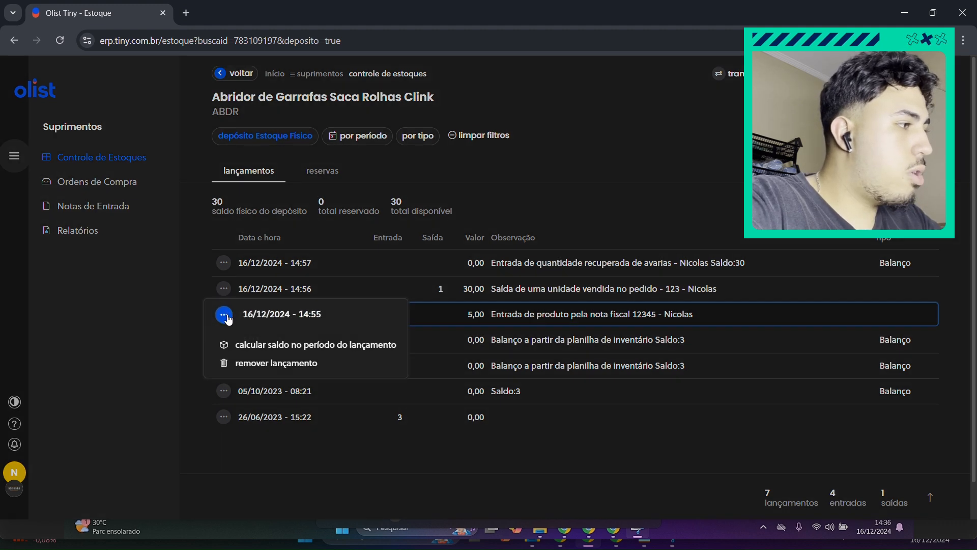
click(318, 364)
click(351, 475)
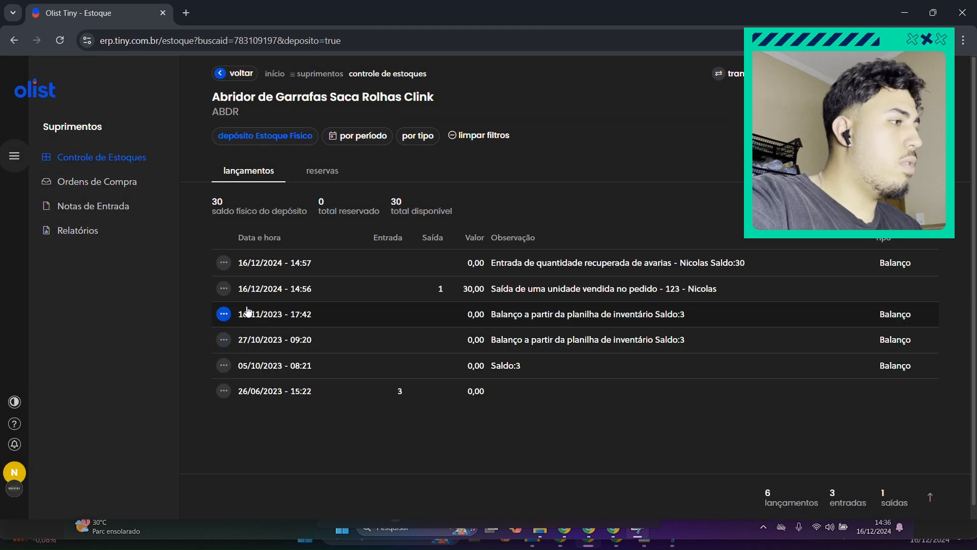
click(223, 289)
click(275, 333)
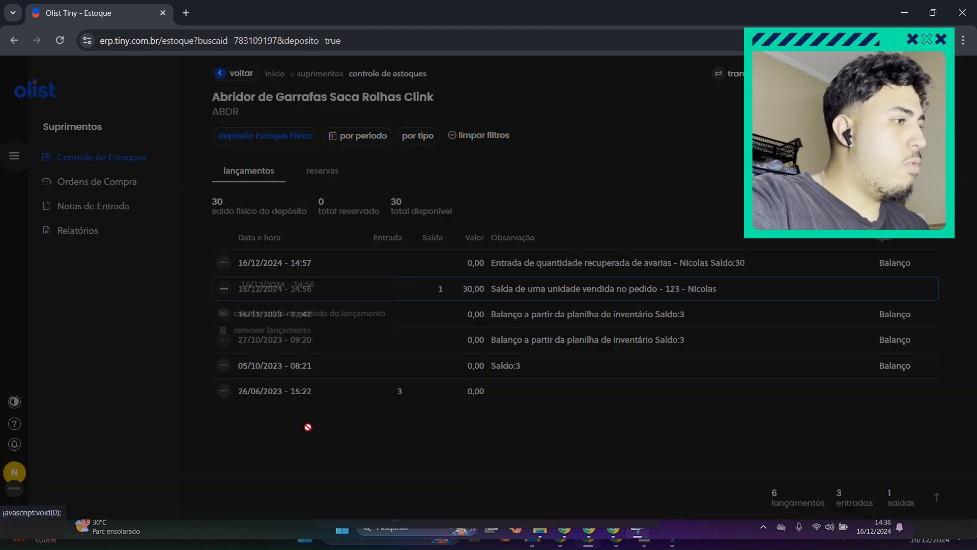
click(354, 475)
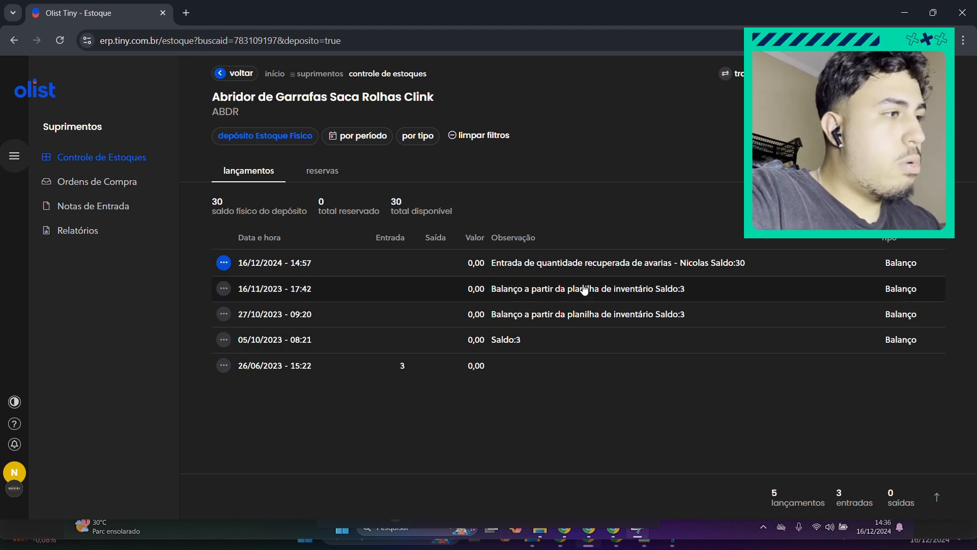
Step: Calculate the period balance of the 16/12/2024 14:57 Balanço posting, examine its previous, adjusted and final balances, and close the details
click(226, 264)
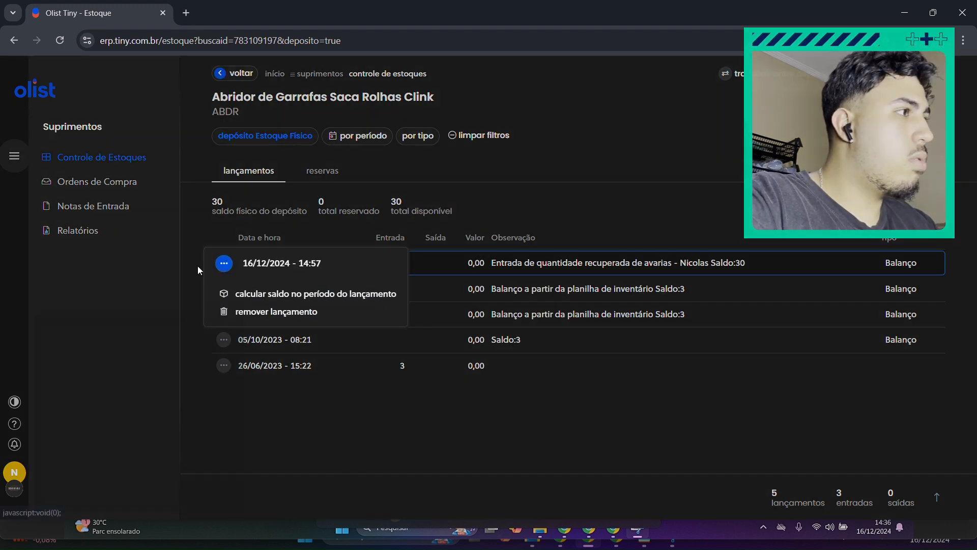
click(257, 294)
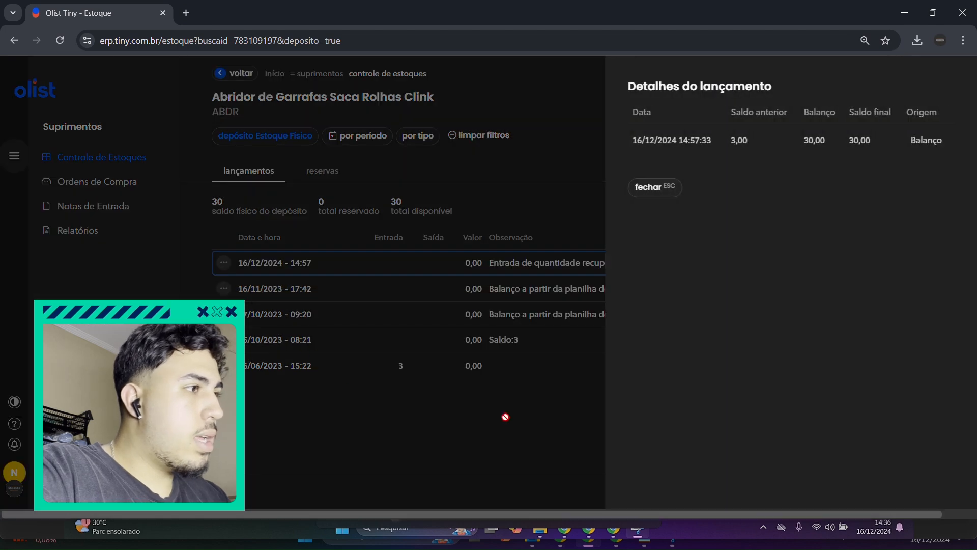
double_click(733, 140)
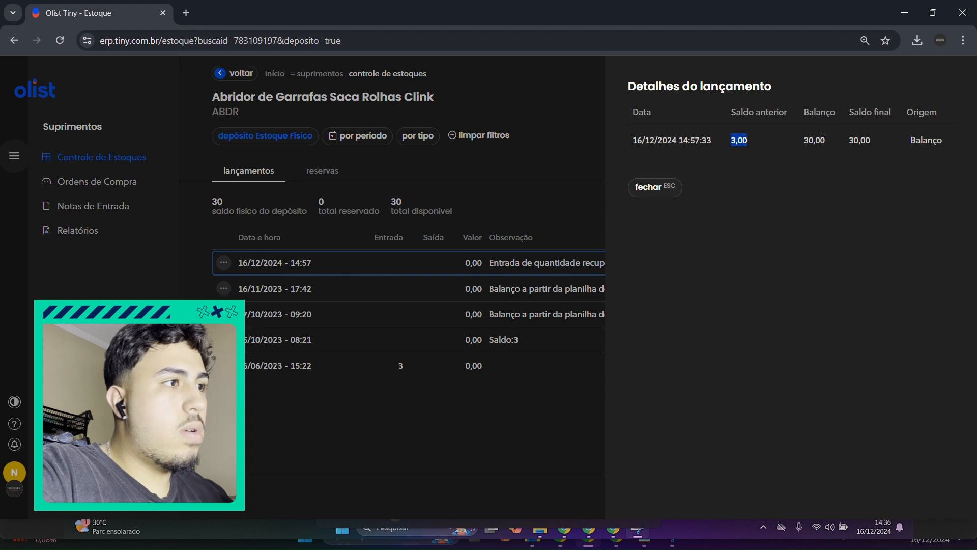
drag(799, 104, 826, 153)
click(824, 164)
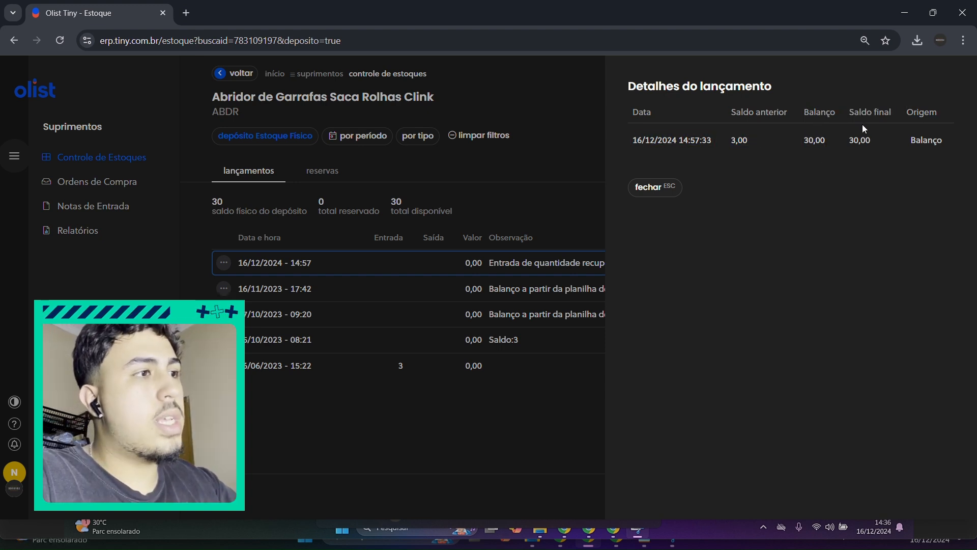
drag(804, 140, 829, 137)
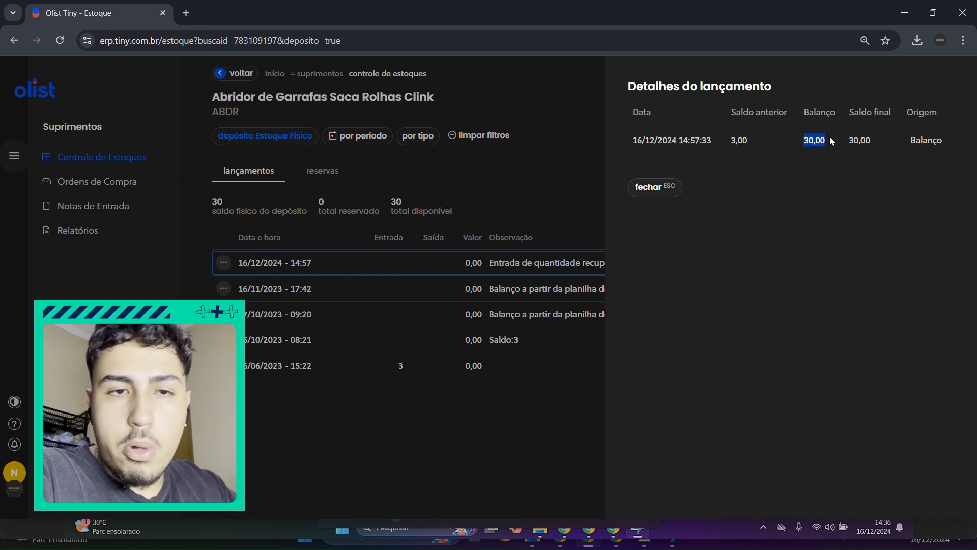
drag(848, 140, 872, 144)
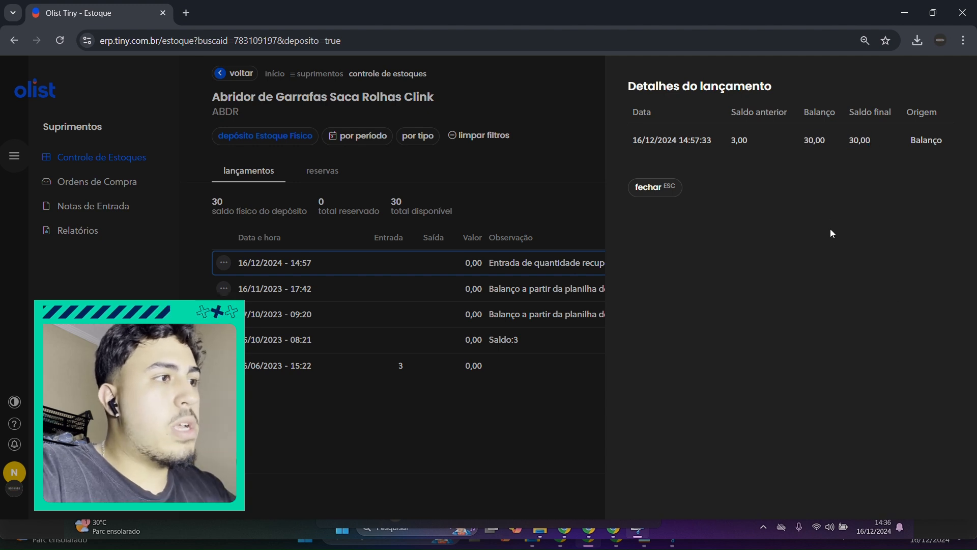
drag(729, 105, 756, 148)
click(736, 171)
drag(804, 93, 828, 125)
click(801, 139)
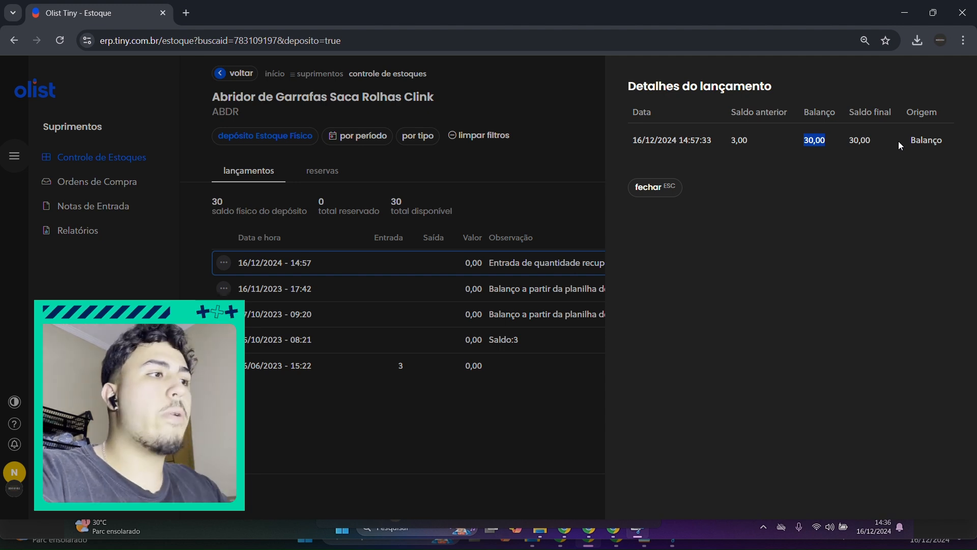
drag(729, 109, 756, 148)
click(816, 141)
drag(805, 109, 884, 110)
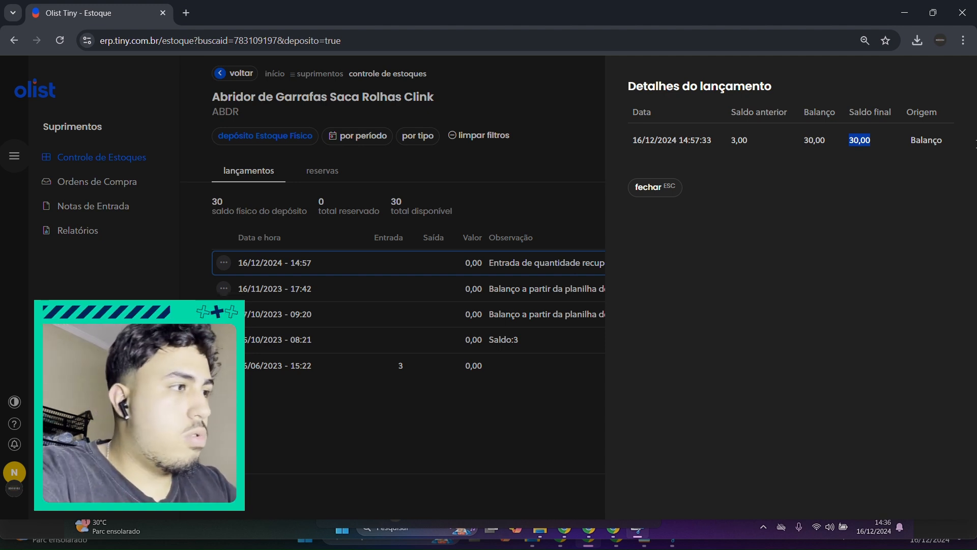
click(656, 188)
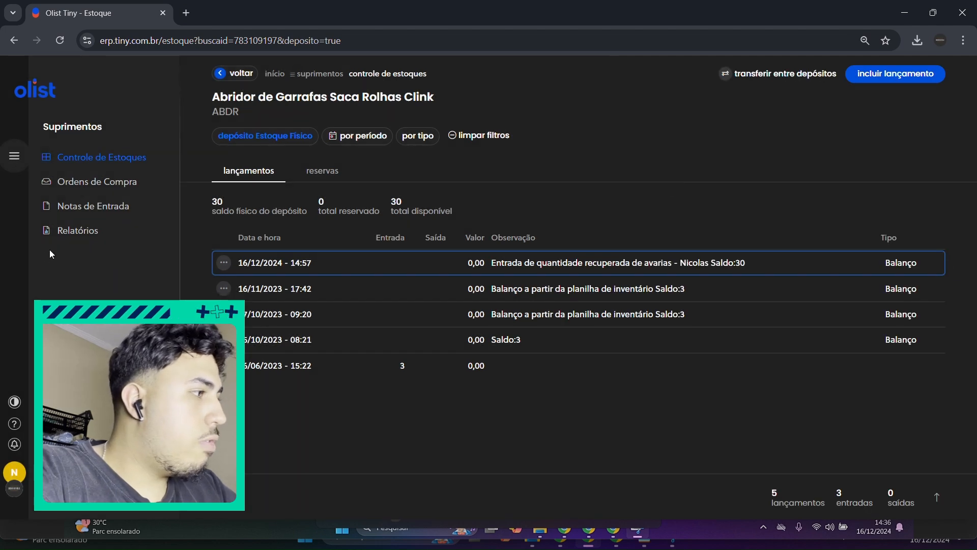
Step: Remove the Balanço posting of 16/12/2024 14:57 from the bottle opener's stock history
click(224, 263)
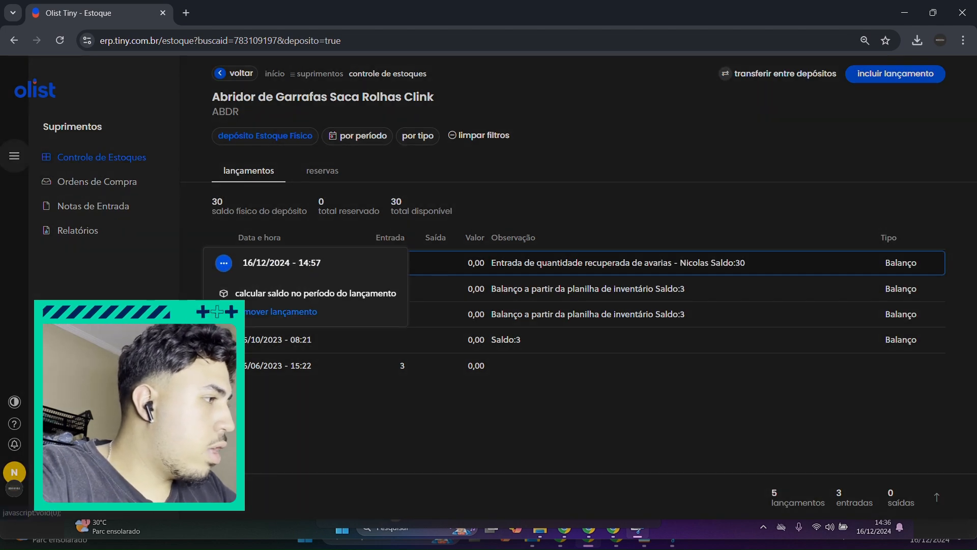
click(269, 373)
click(363, 479)
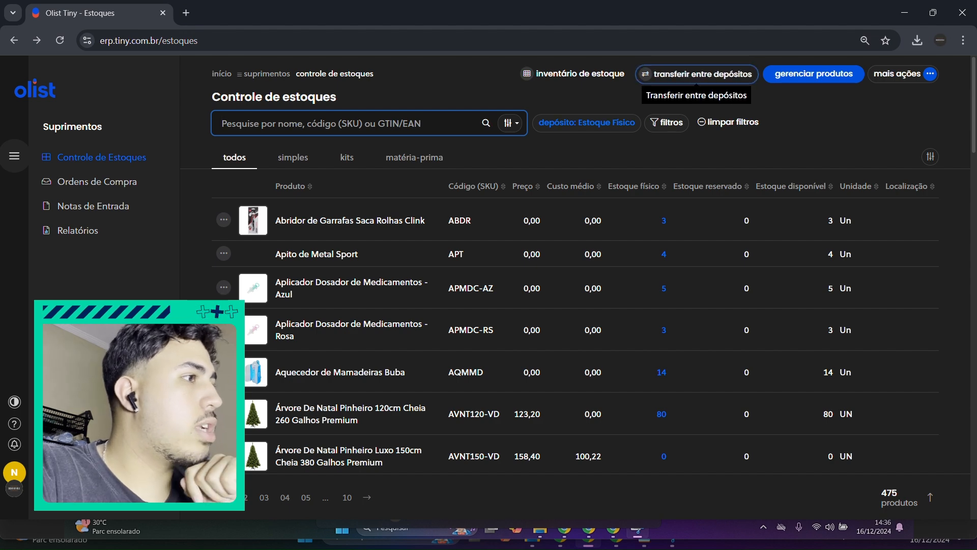
Step: Start a transfer between deposits from Estoque Físico to Depósito FULL Mercado Livre
click(692, 74)
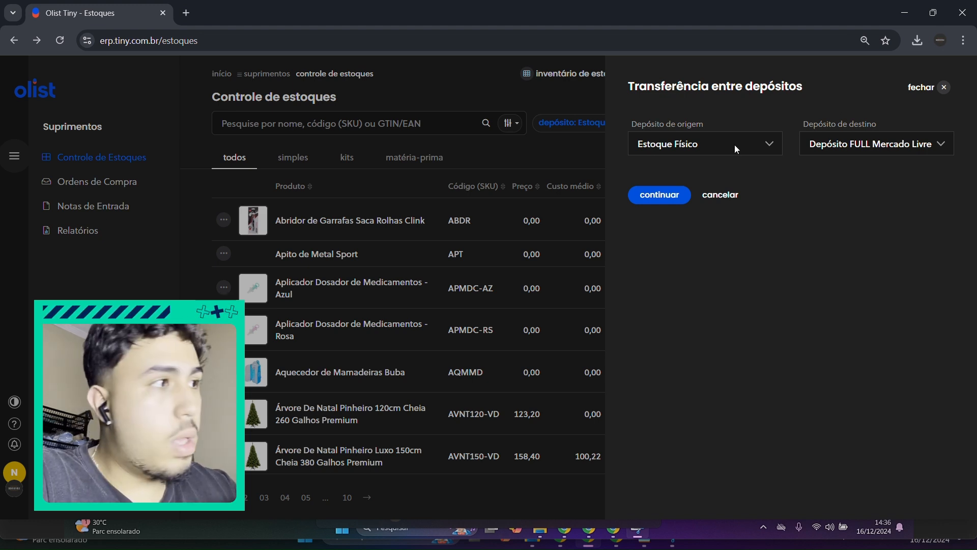
click(912, 148)
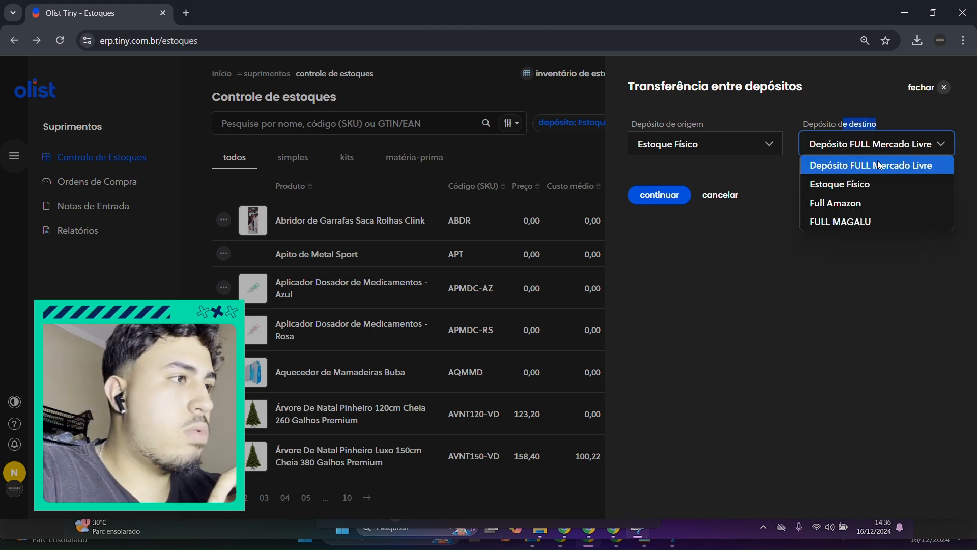
click(871, 160)
click(671, 196)
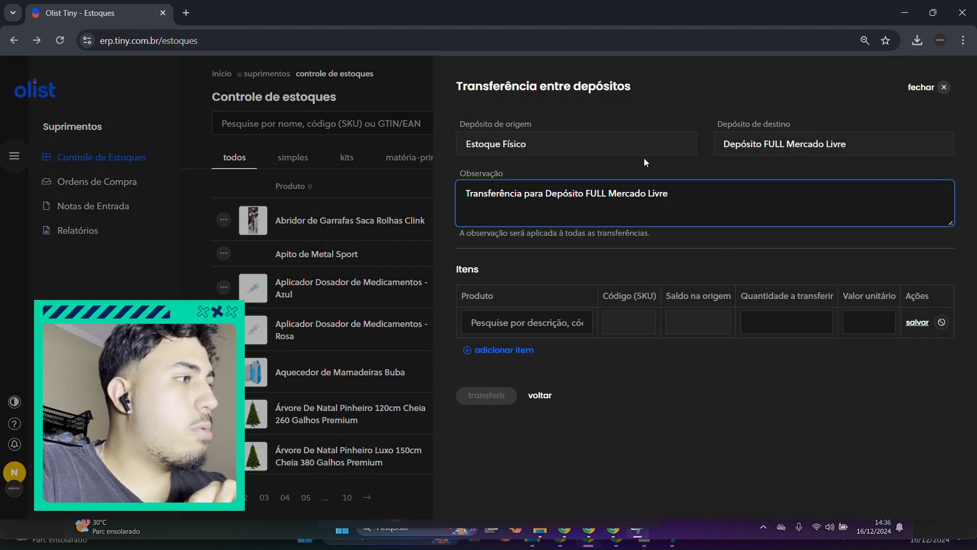
Step: Append the reference number and the responsible person's name to the transfer's observation
drag(465, 196, 684, 205)
click(688, 198)
text(-)
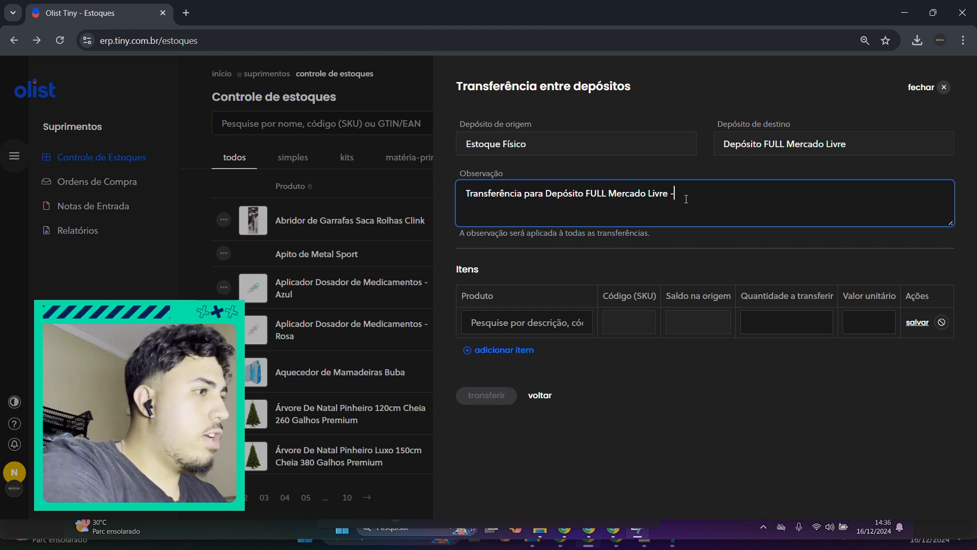
text( #)
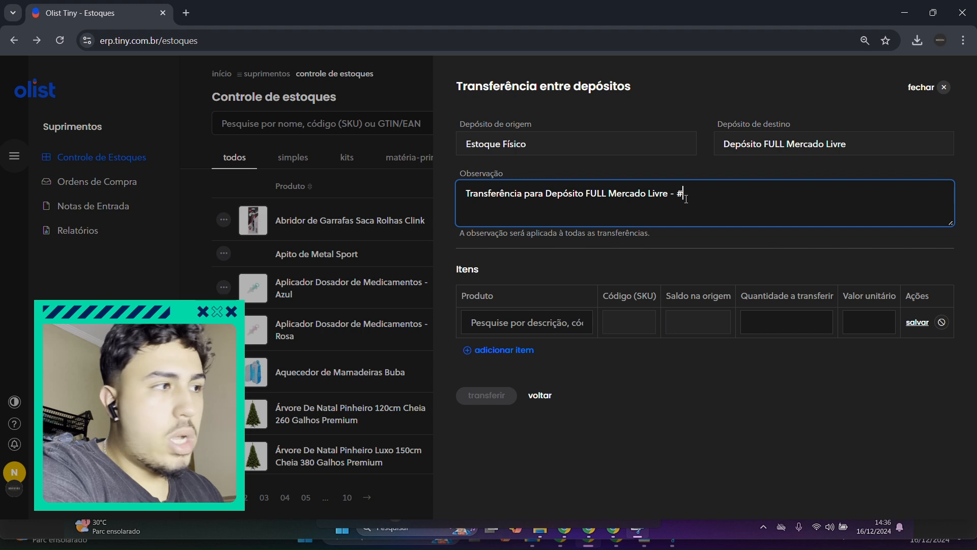
text(1234 -)
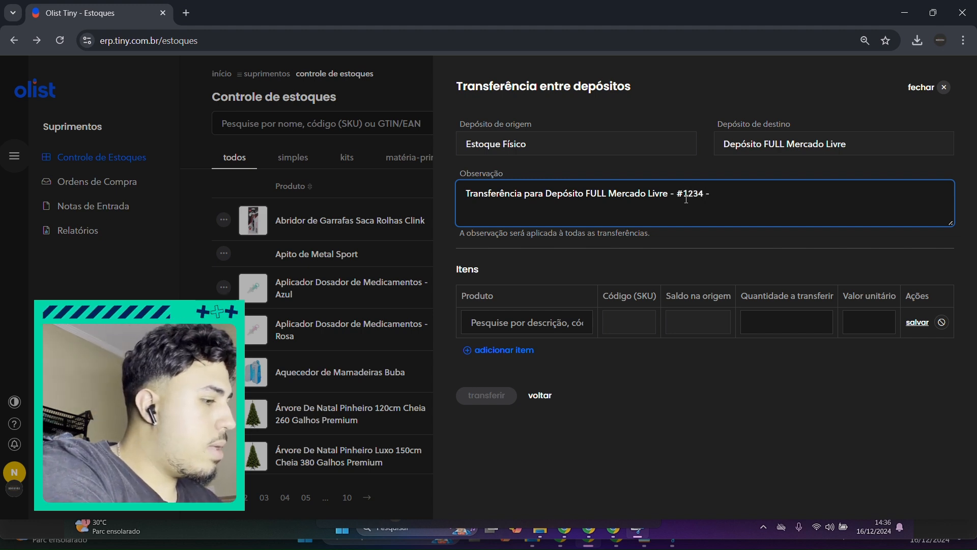
text( Nicolas)
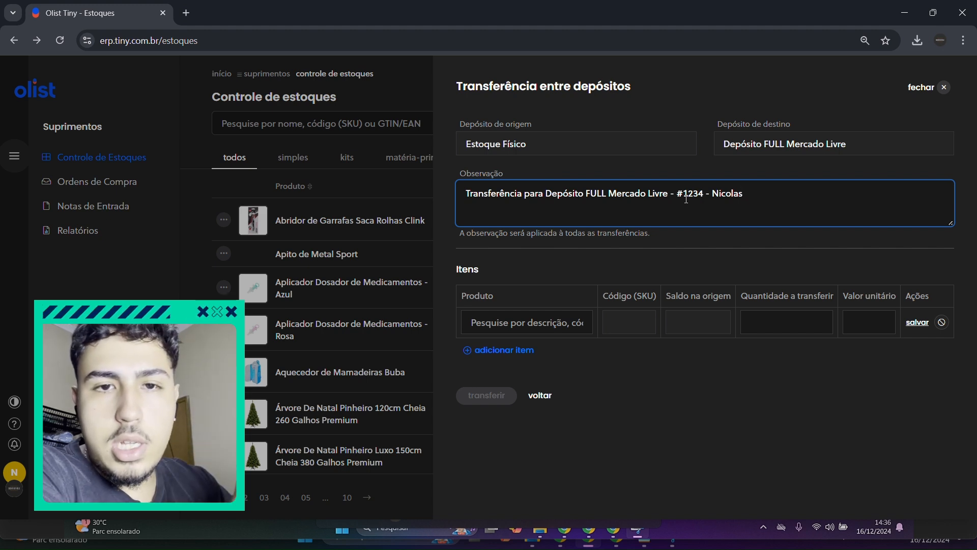
Step: Search the transfer's items for balão and choose Balão Transparente 24 Polegadas 60 Cm as the first product
click(768, 369)
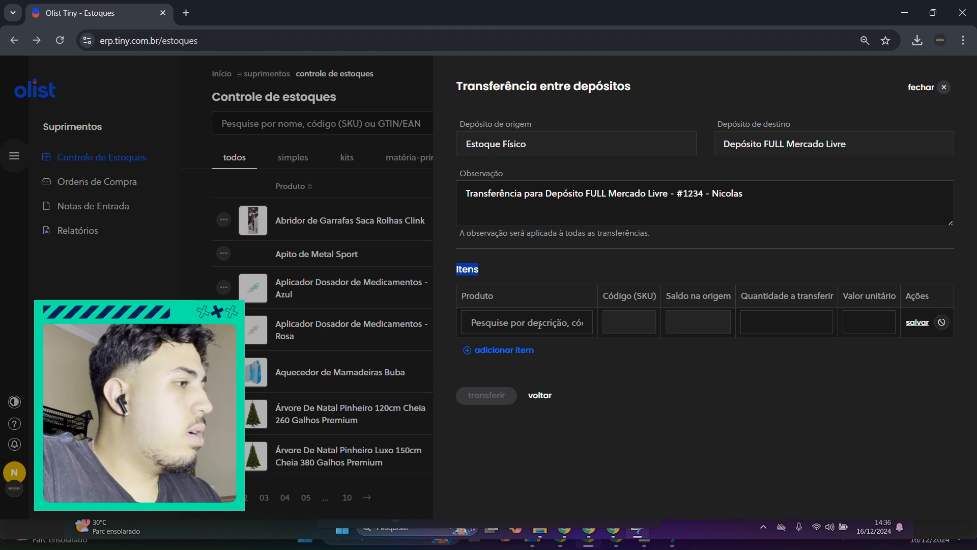
click(529, 323)
mouse_move(588, 535)
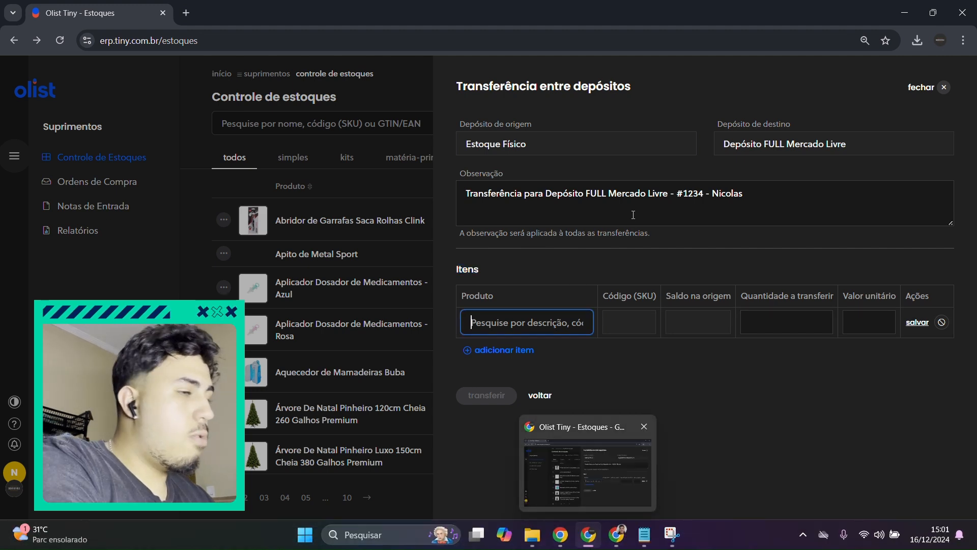
text(balõ)
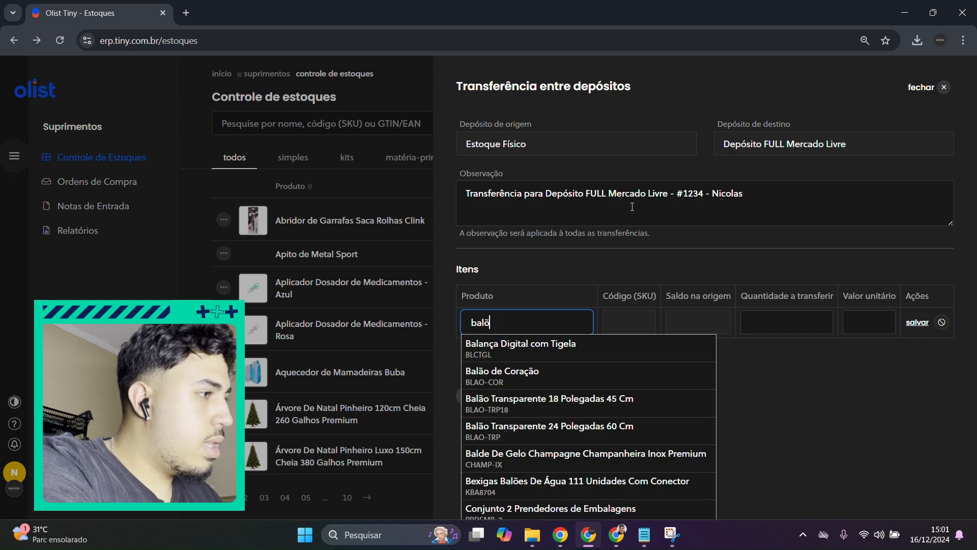
key(BackSpace)
text(ão)
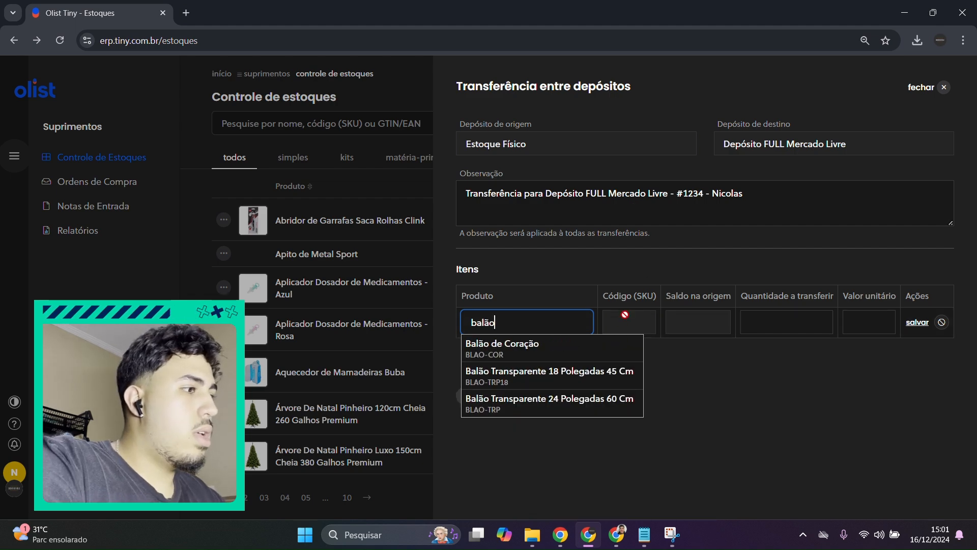
click(590, 405)
Step: Examine the balloon item's balance at the origin deposit and its quantity to transfer
click(700, 330)
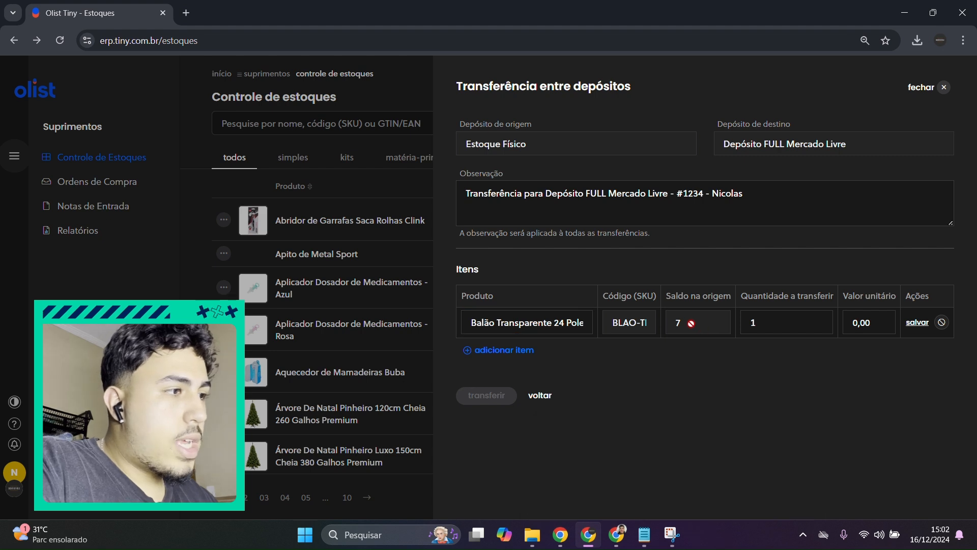
drag(665, 296, 738, 292)
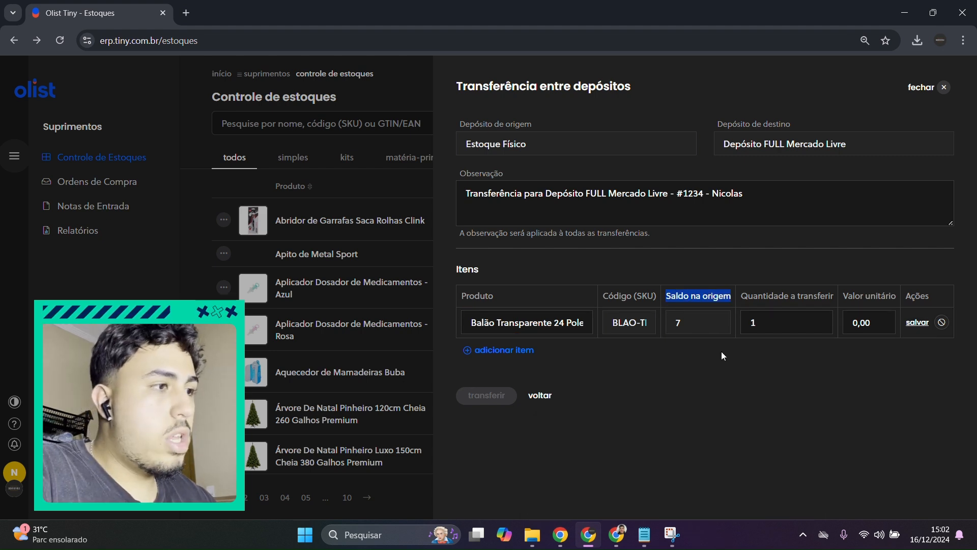
click(781, 314)
click(783, 346)
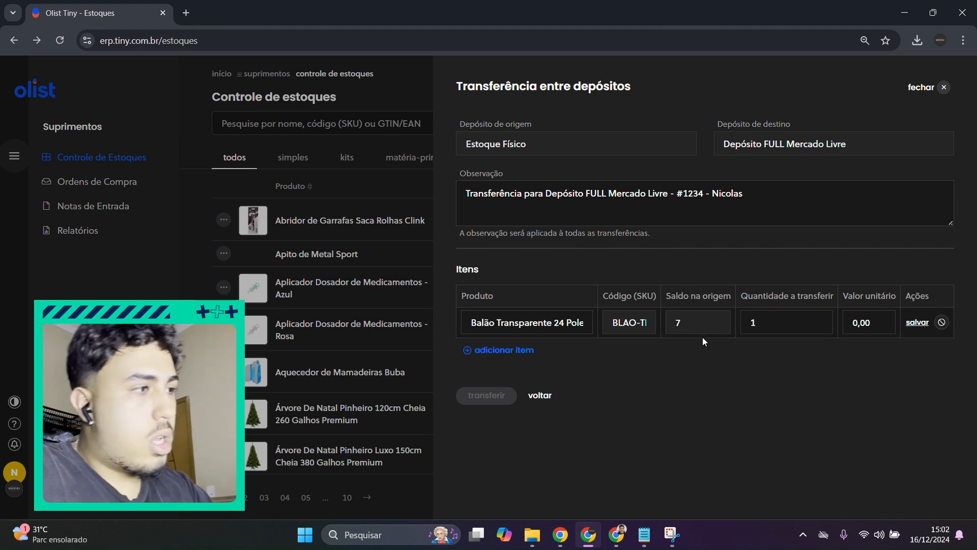
click(469, 317)
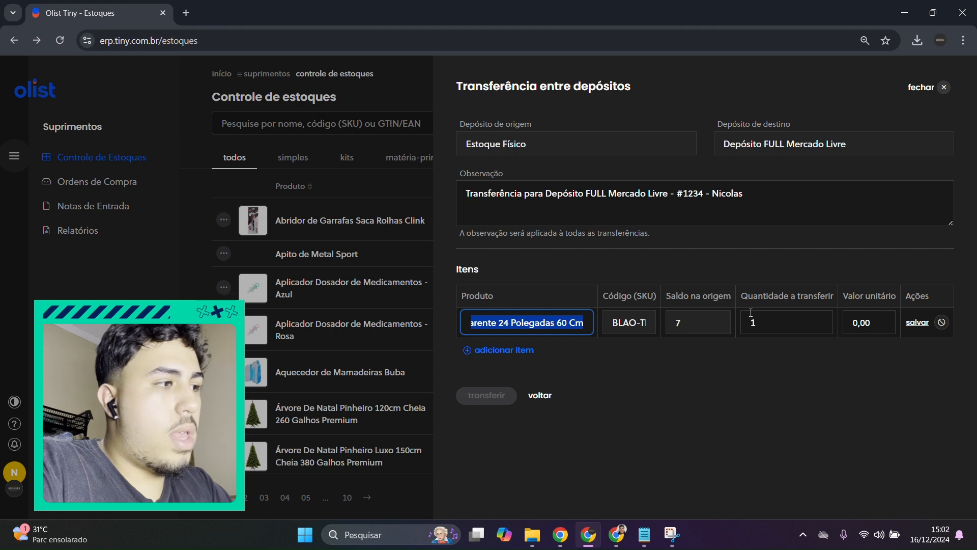
click(461, 275)
drag(754, 296, 813, 296)
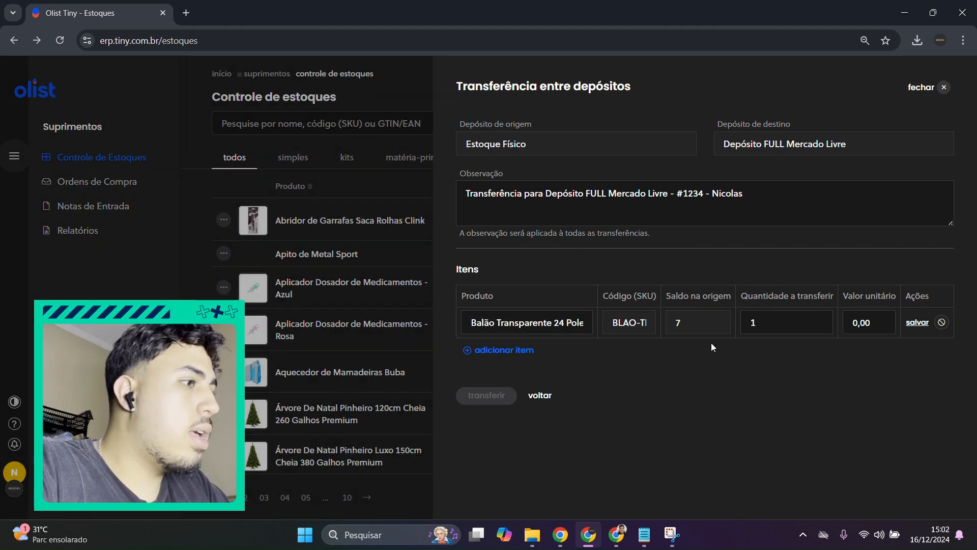
Step: Set the balloon item's quantity to transfer to 5 and unit value to 78,90, and save the item
double_click(751, 325)
text(5)
key(Tab)
text(78,90)
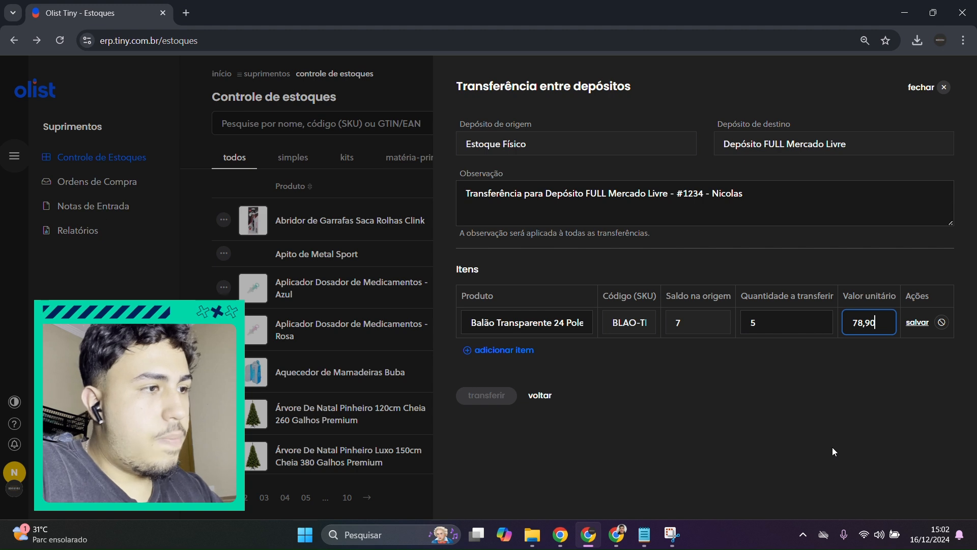
click(918, 323)
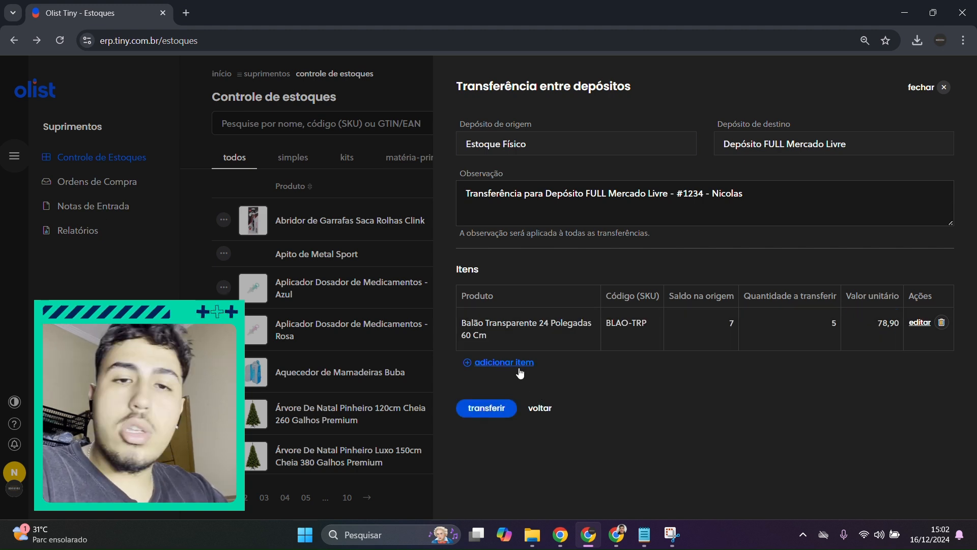
Step: Try to add Balão Transparente 18 Polegadas 45 Cm as a second item with quantity 1 and unit value 0,00
click(519, 364)
text(balão)
click(547, 409)
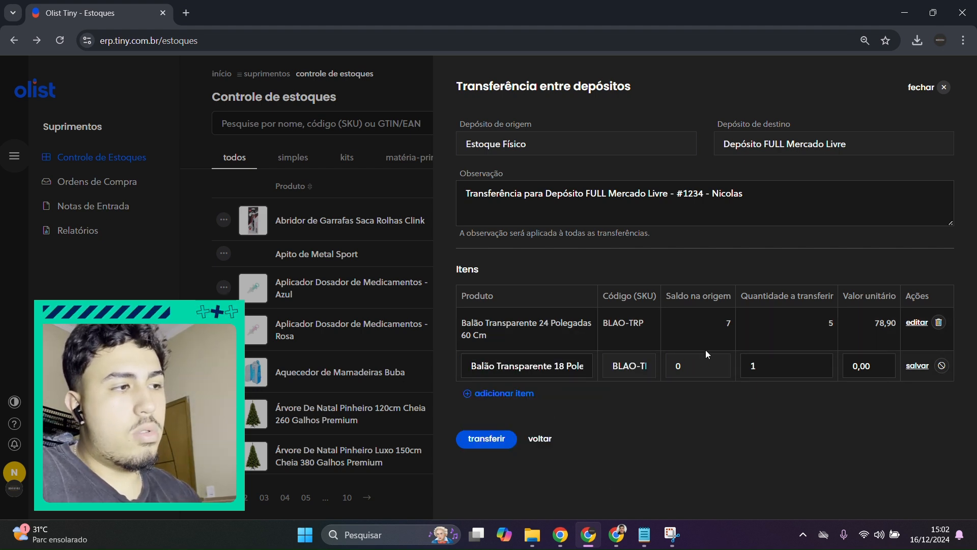
click(918, 365)
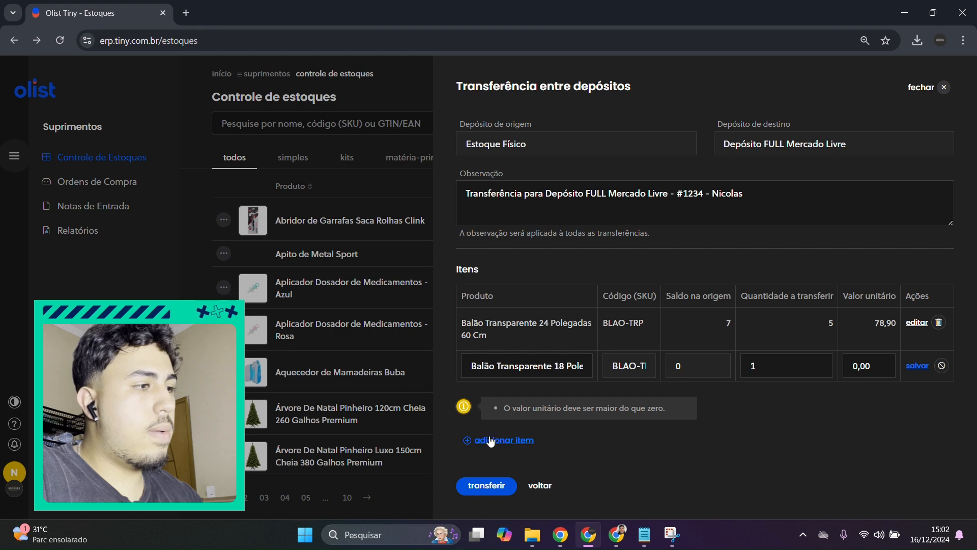
drag(496, 408, 667, 408)
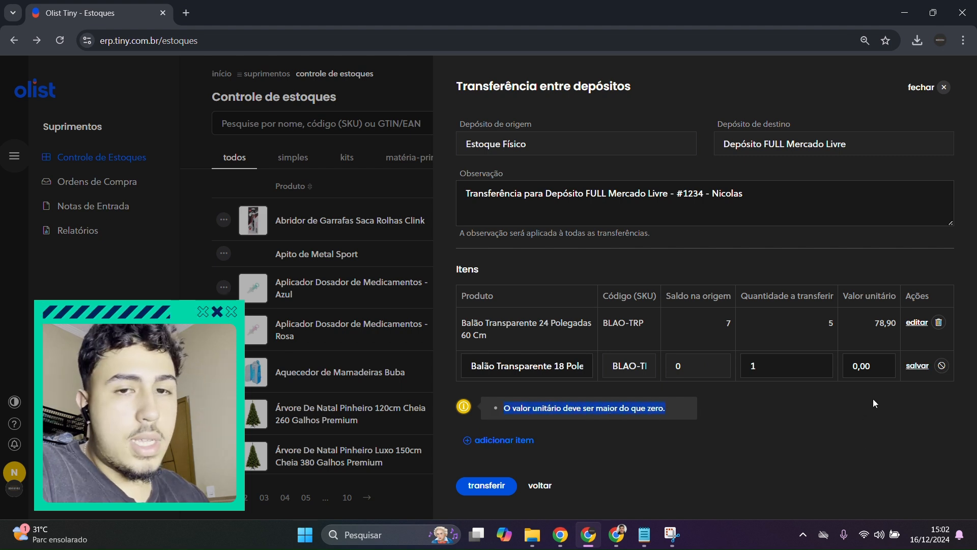
Step: Replace the unsaved second item with Abridor de Garrafas Saca Rolhas Clink, quantity 3 and unit value 35,00, and save it
click(565, 366)
text(abridor)
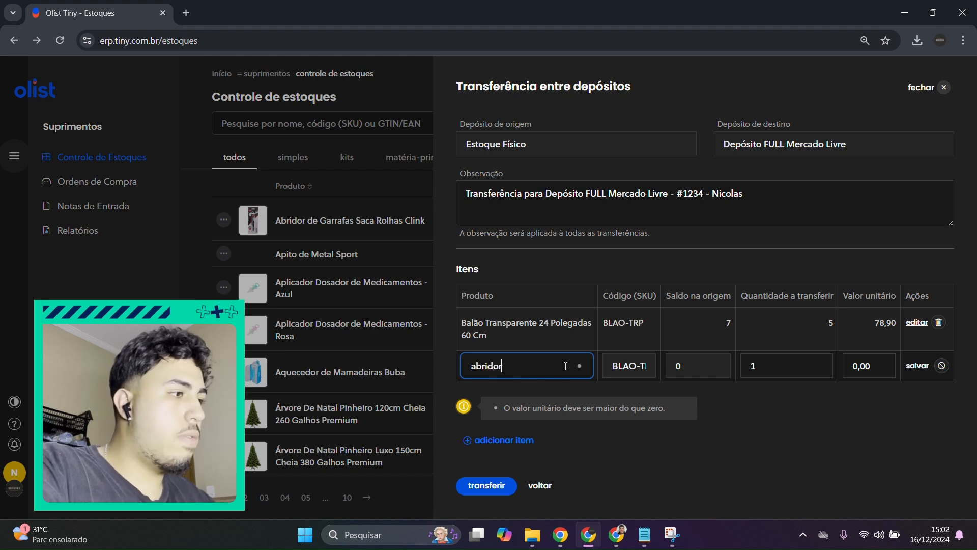
click(550, 391)
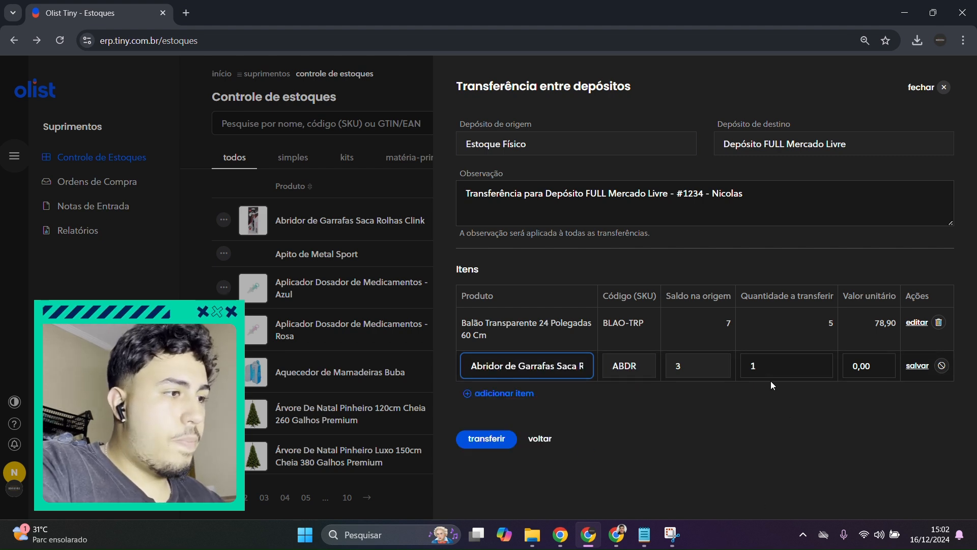
click(743, 365)
text(3)
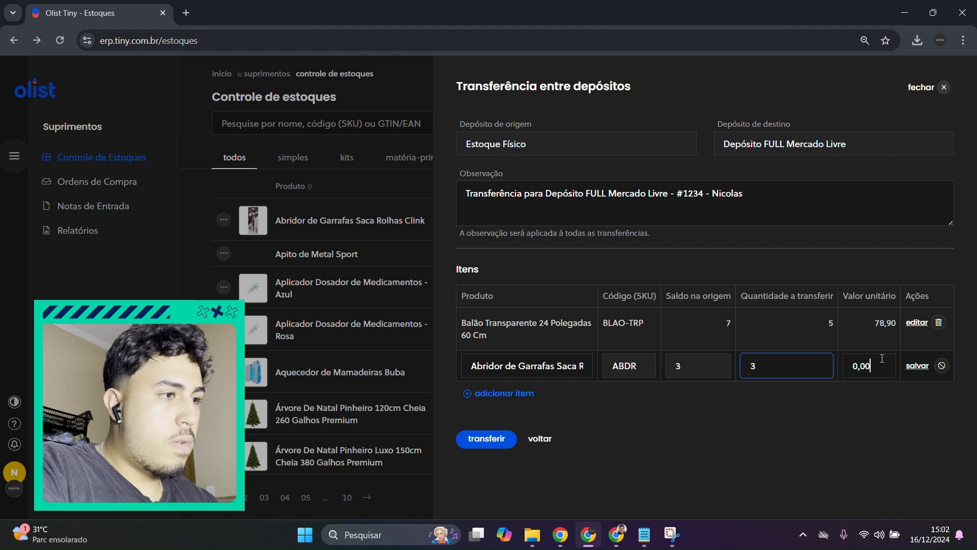
click(848, 360)
key(BackSpace)
text(35,00)
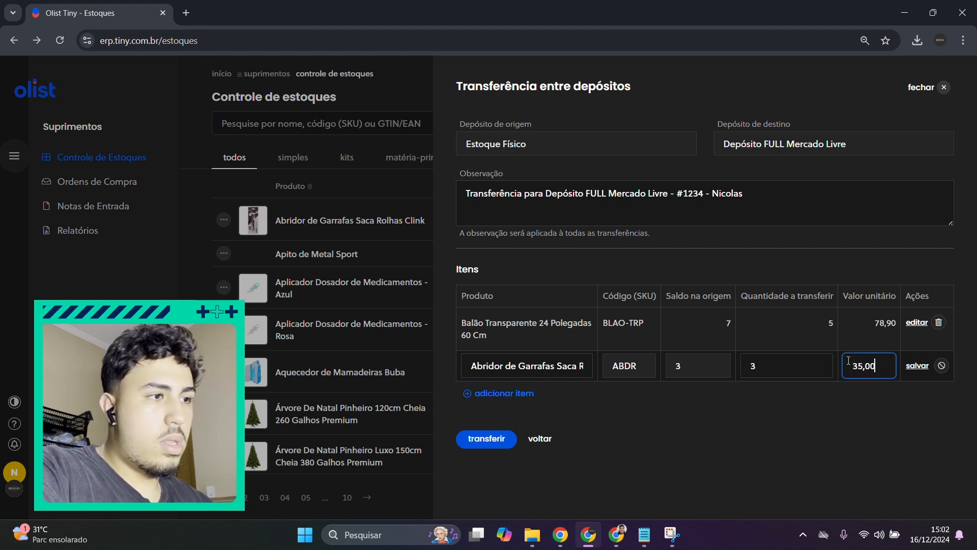
click(917, 366)
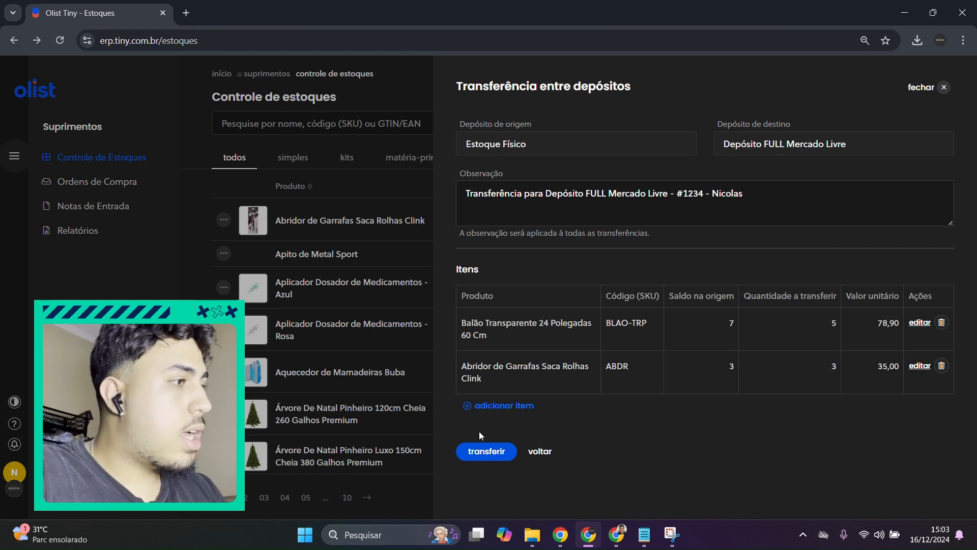
Step: Try to add Balão Transparente 24 Polegadas 60 Cm a second time with quantity 2 and unit value 78,90, and discard the row
click(494, 405)
text(balão)
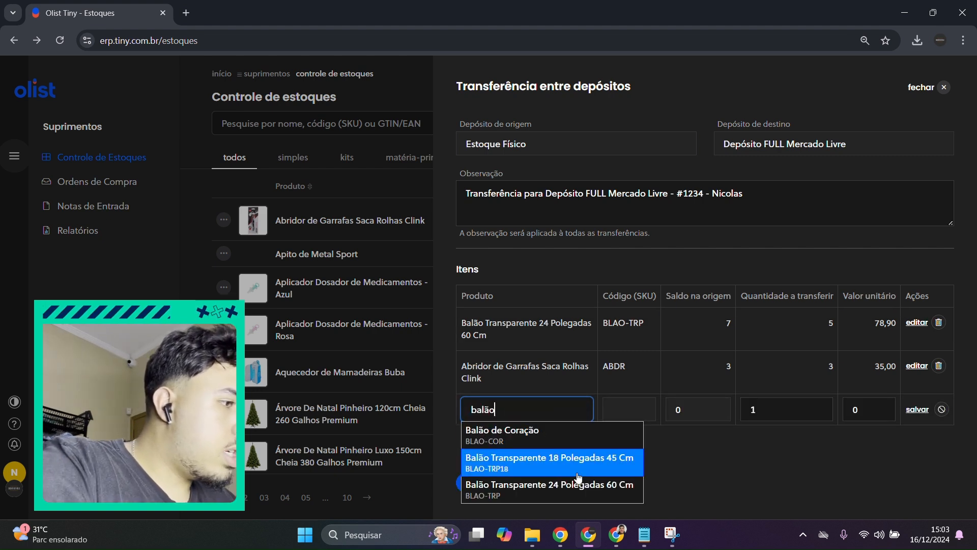
click(570, 487)
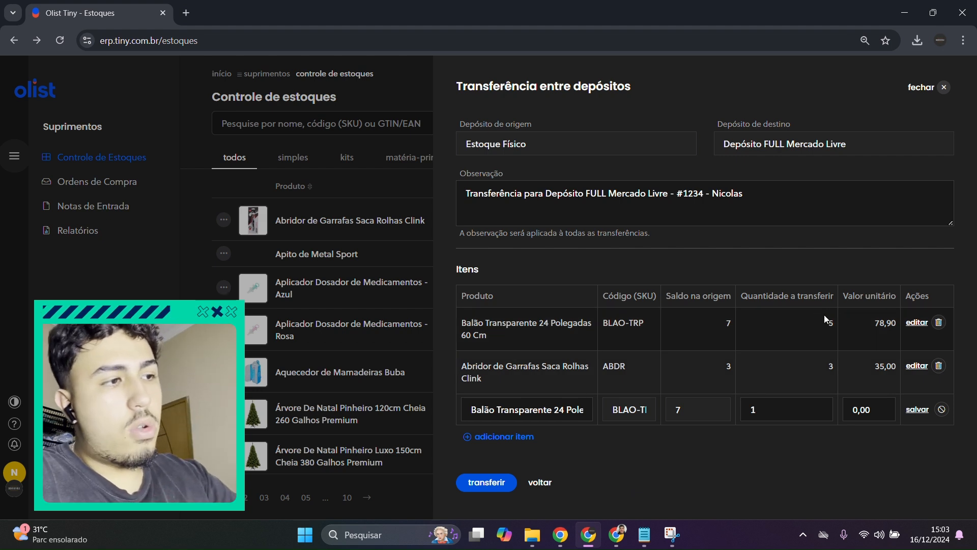
drag(779, 415, 568, 502)
text(2)
click(764, 479)
click(859, 415)
text(78,90)
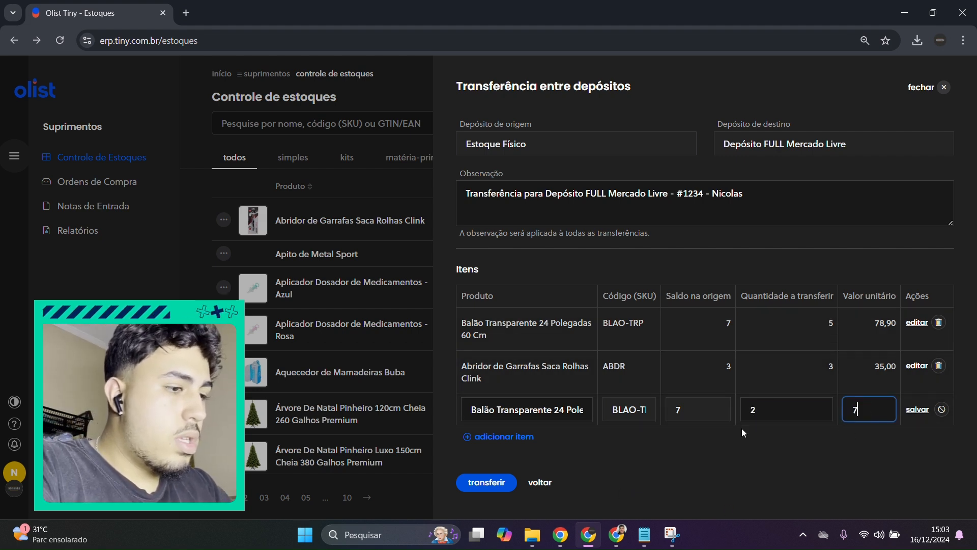
click(918, 412)
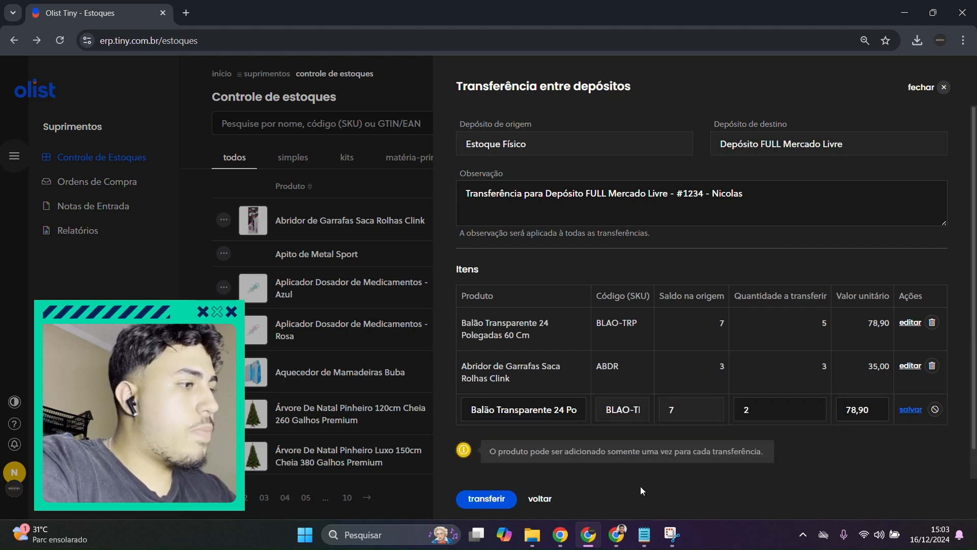
drag(488, 452, 786, 463)
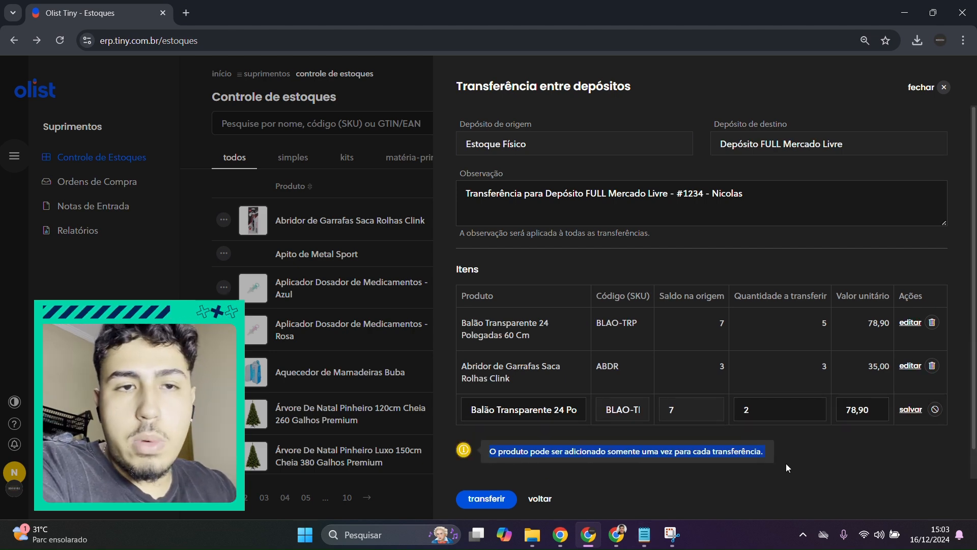
click(826, 469)
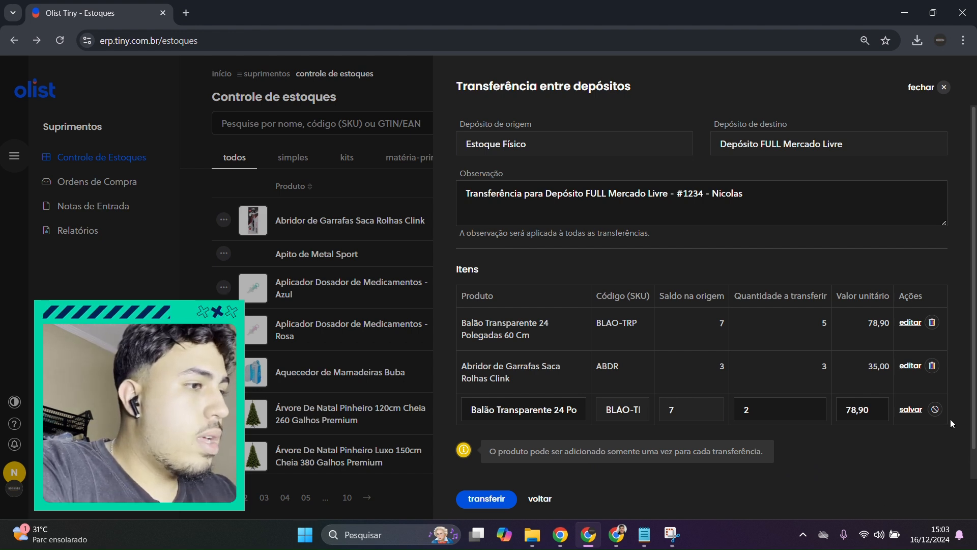
click(936, 410)
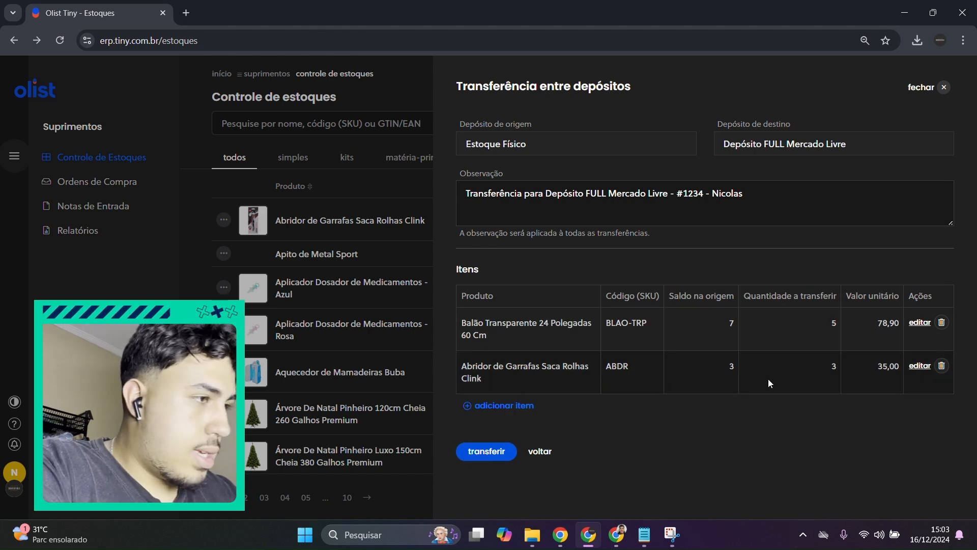
Step: Execute and confirm the transfer of the balloon and bottle opener items, and close the transfer form
double_click(833, 323)
click(488, 452)
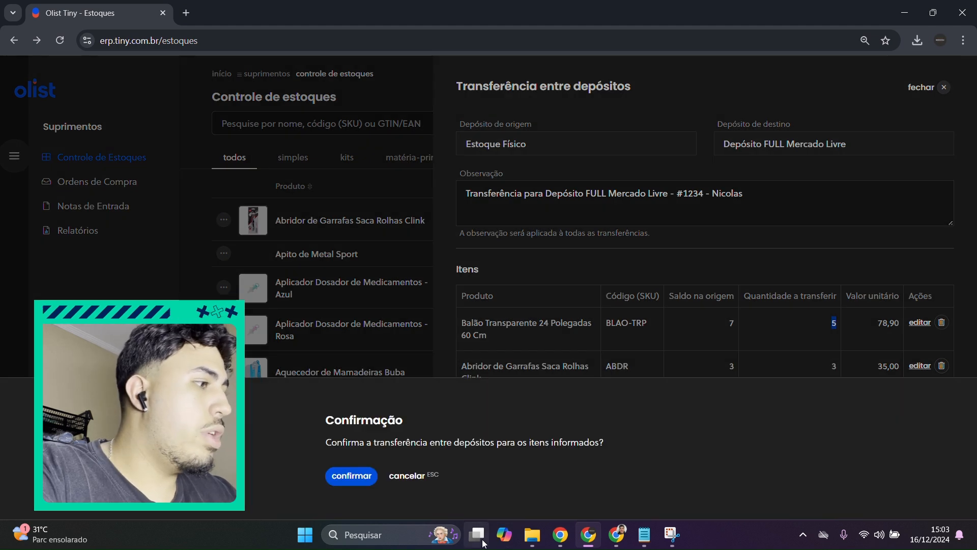
click(351, 476)
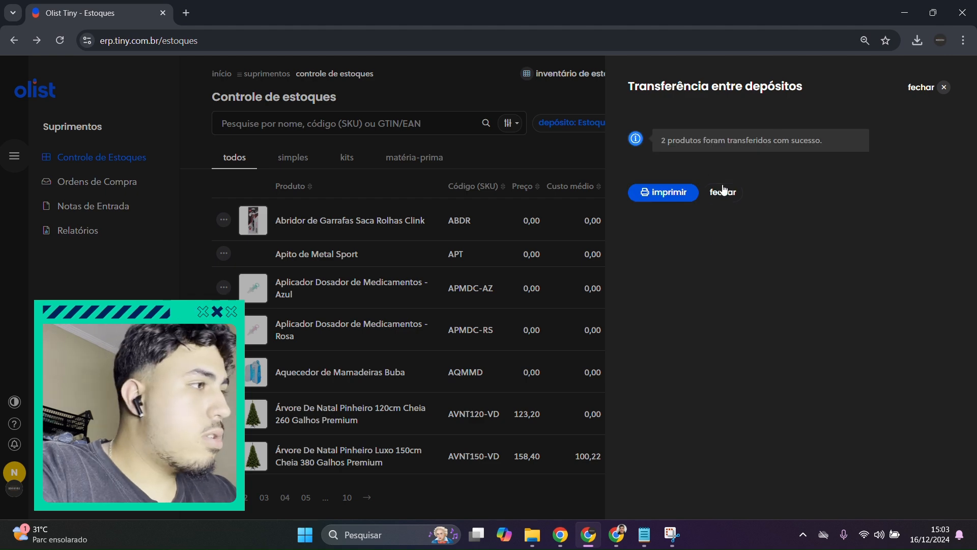
click(723, 192)
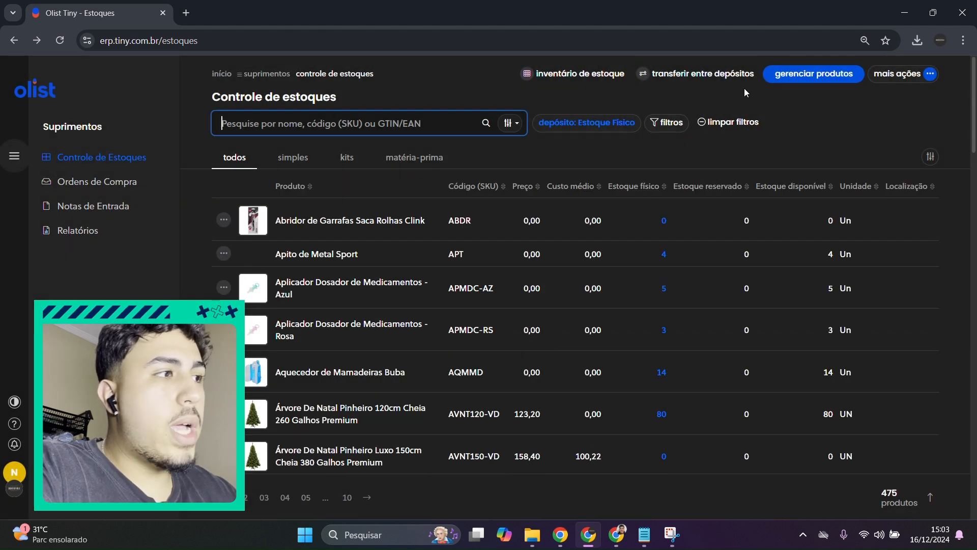
Step: Start another transfer from Estoque Físico to Depósito FULL Mercado Livre, appending the reference number and responsible person's name to its observation
click(734, 76)
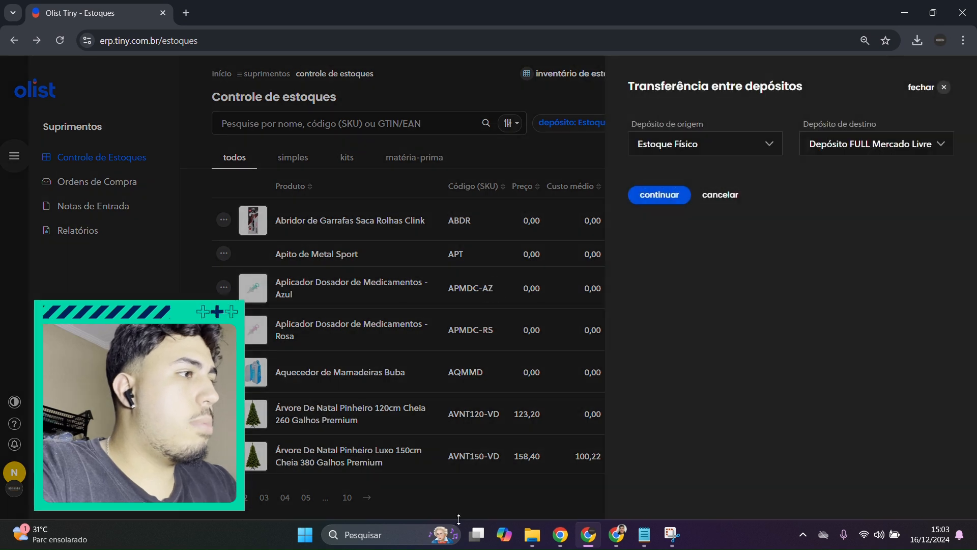
click(661, 196)
click(704, 211)
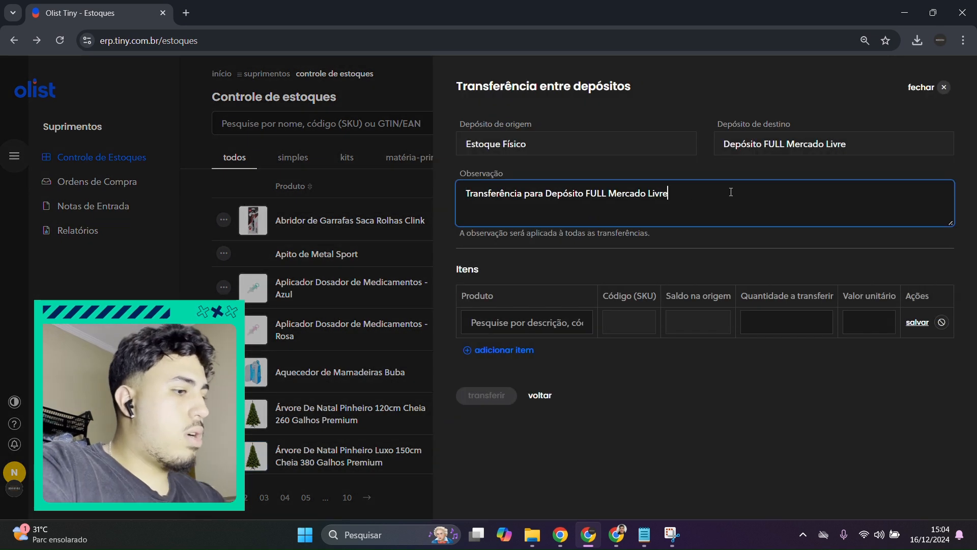
text(- #123)
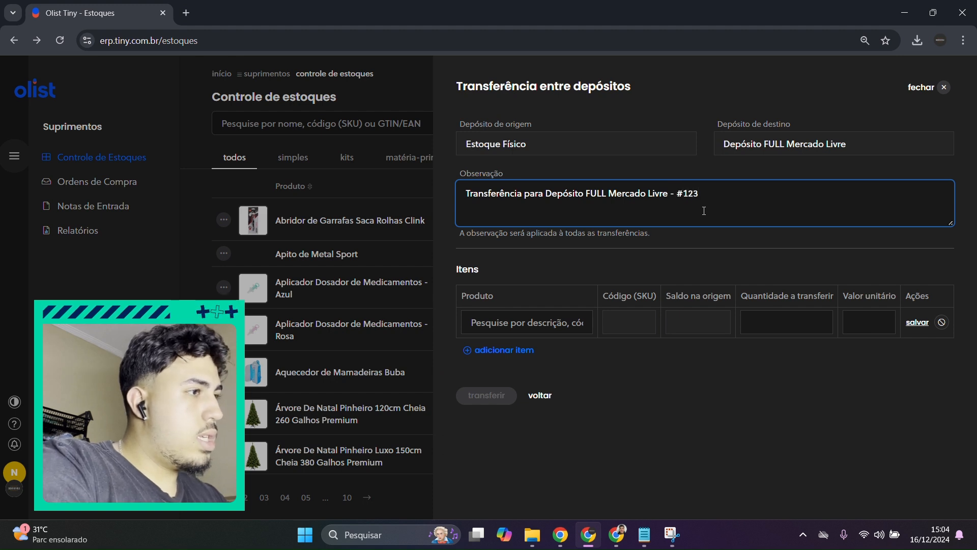
text(4 - Nicolasw)
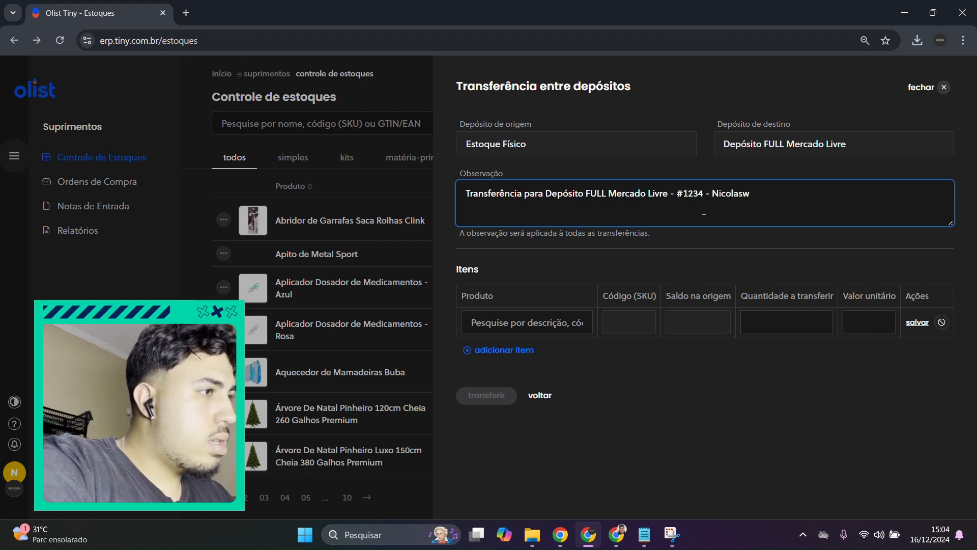
key(BackSpace)
Step: Add Balão Transparente 24 Polegadas 60 Cm to the transfer with quantity 2 and unit value 78,90, and save the item
click(545, 317)
text(balão)
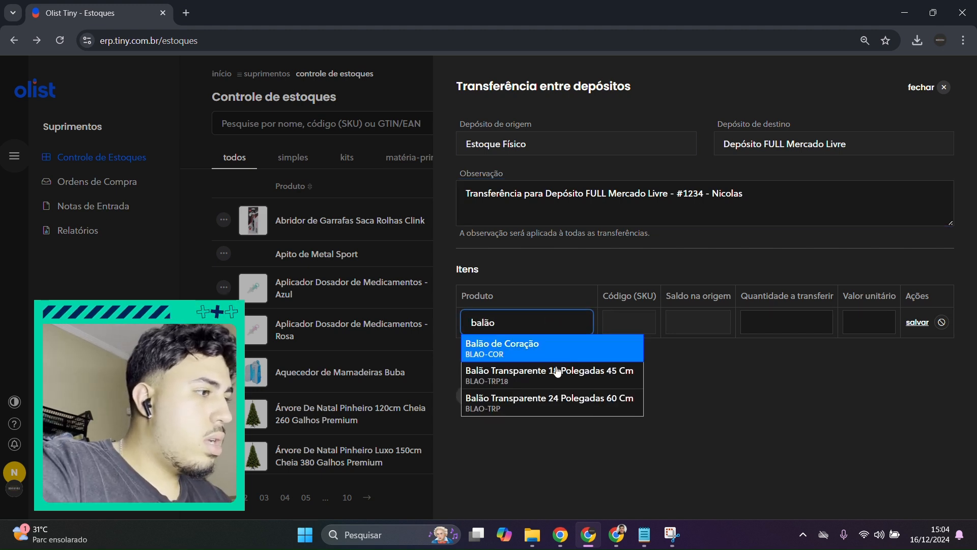
click(550, 402)
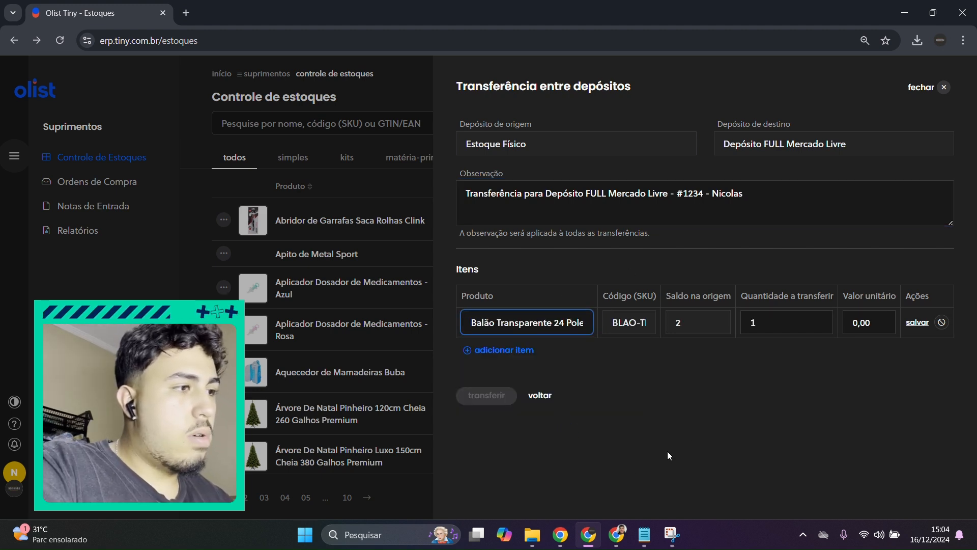
click(741, 321)
text(2)
click(858, 328)
text(78,9)
click(918, 325)
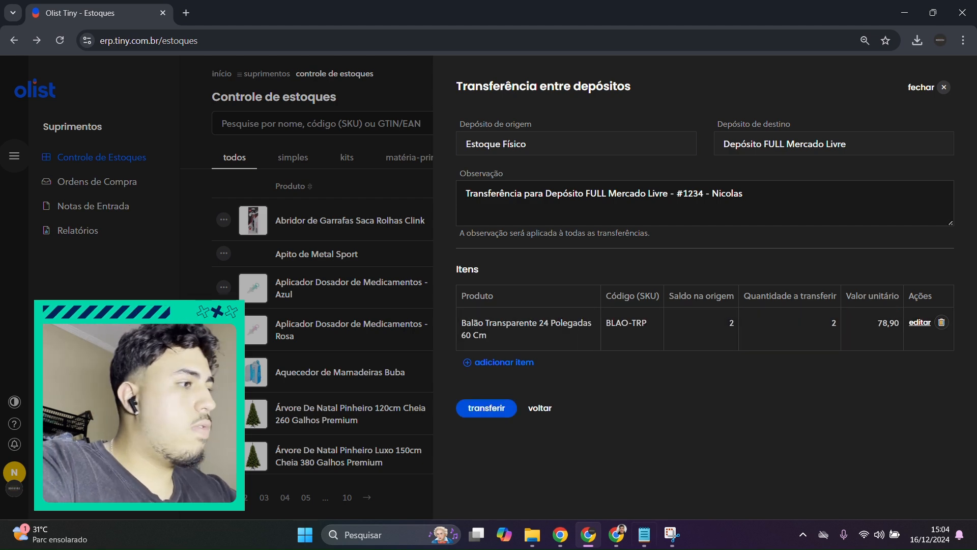
Step: Execute and confirm the transfer of the balloon item, and close the transfer form
click(484, 408)
click(352, 476)
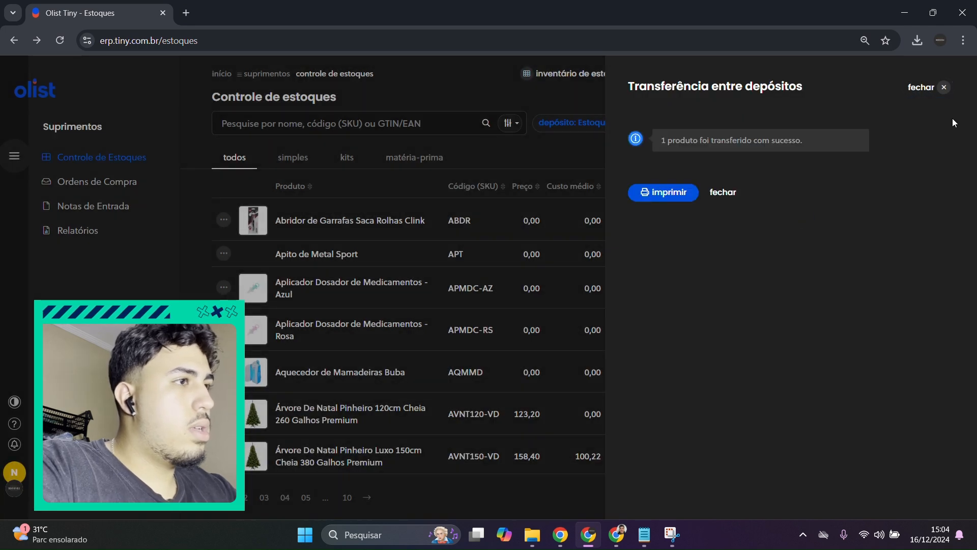
click(937, 88)
Step: Search the stock list for blao-trp and open the balloon's stock entries to review its postings in Estoque Físico
click(338, 125)
text(b)
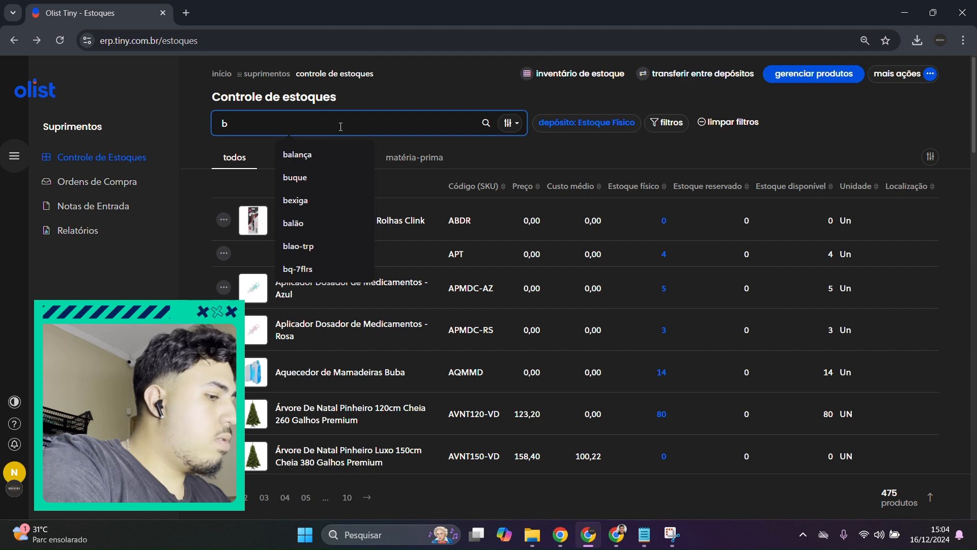
text(lao-trp)
key(Return)
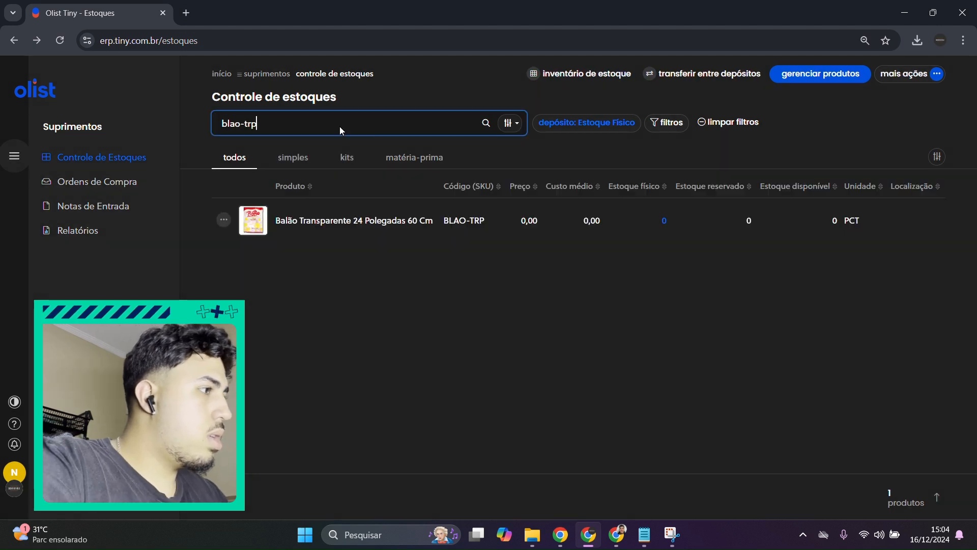
click(403, 224)
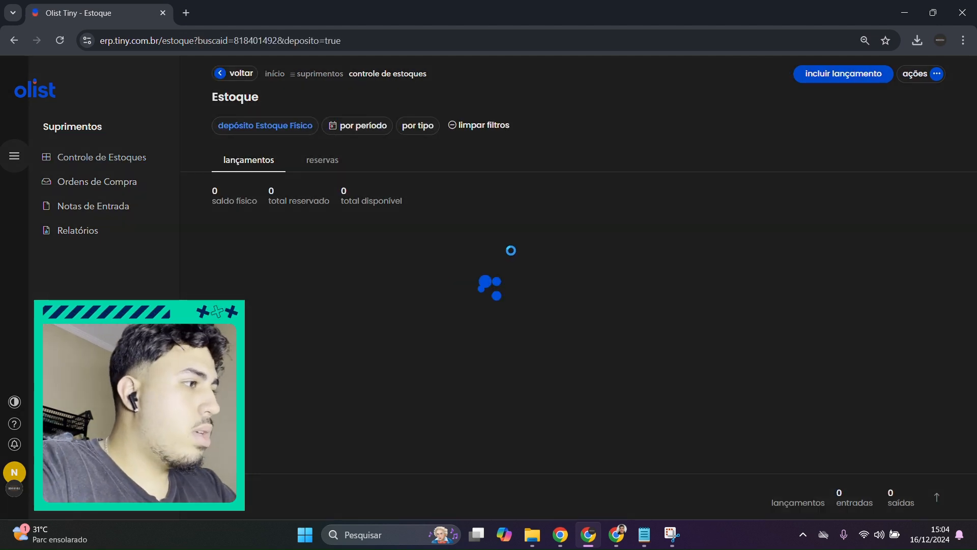
scroll(434, 230, down, 1)
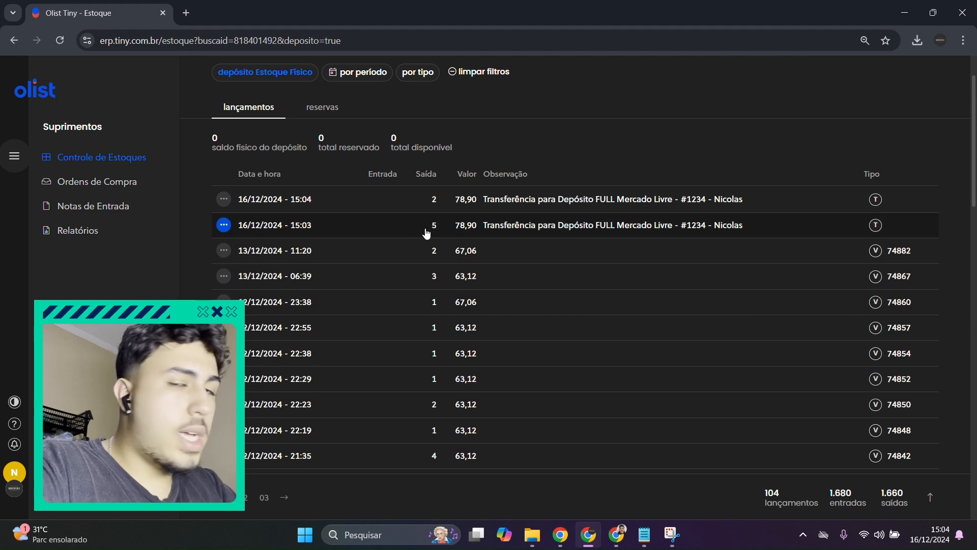